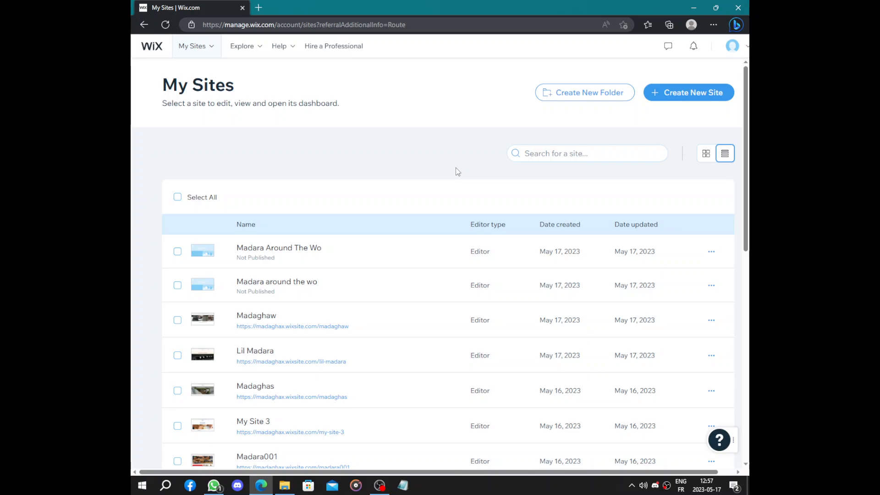
- Start creating a new Wix site and bring up its setup questionnaire
{"action": "left_click", "coordinate": [690, 95]}
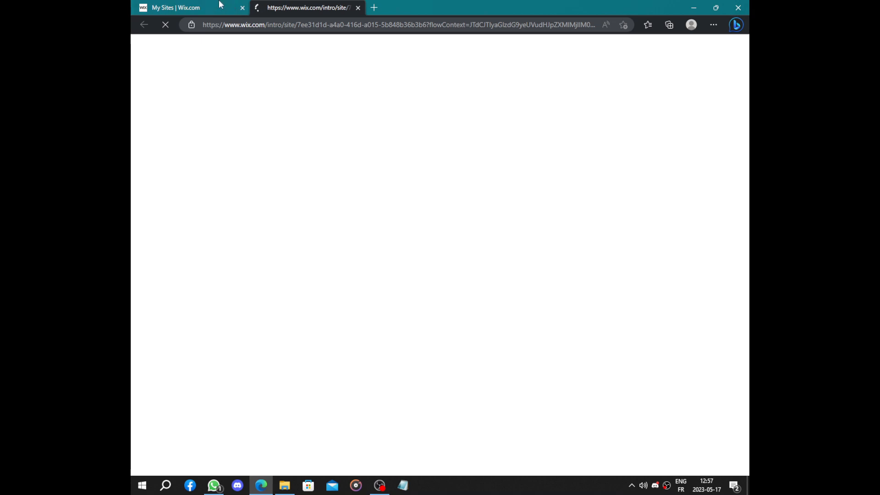
{"action": "left_click", "coordinate": [182, 5]}
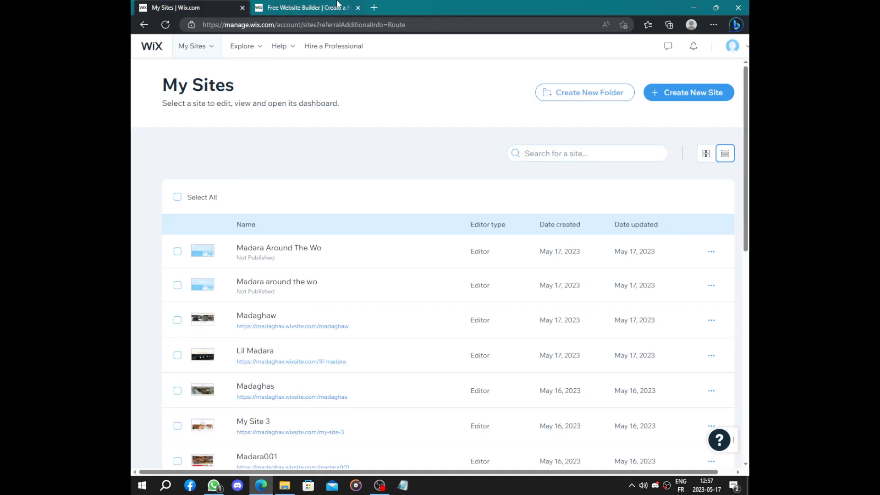
{"action": "left_click", "coordinate": [307, 6]}
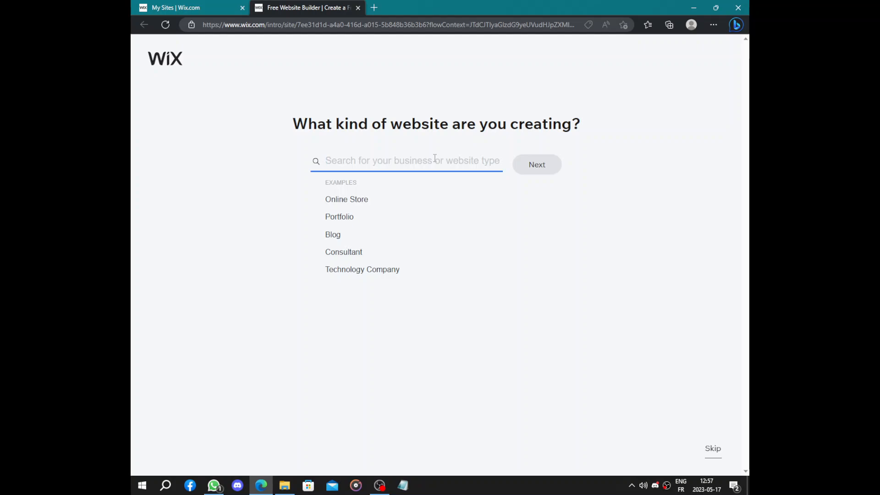
- Set the kind of website to Wellness Center and continue to the naming question
{"action": "type", "text": "wel"}
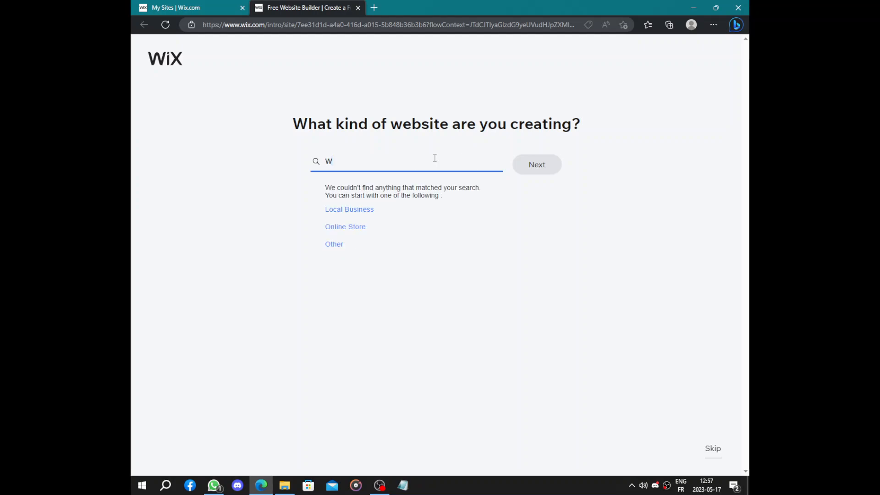
{"action": "type", "text": "l"}
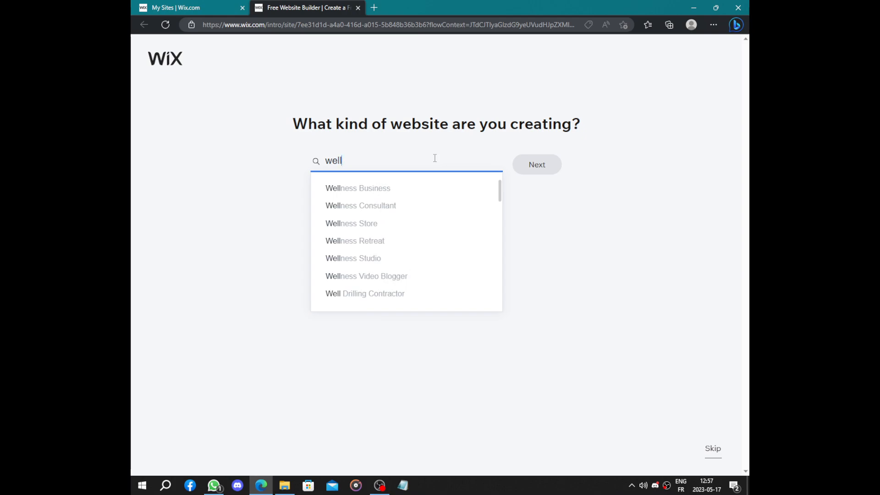
{"action": "scroll", "coordinate": [399, 229], "scroll_direction": "down", "scroll_amount": 1}
{"action": "scroll", "coordinate": [402, 232], "scroll_direction": "up", "scroll_amount": 1}
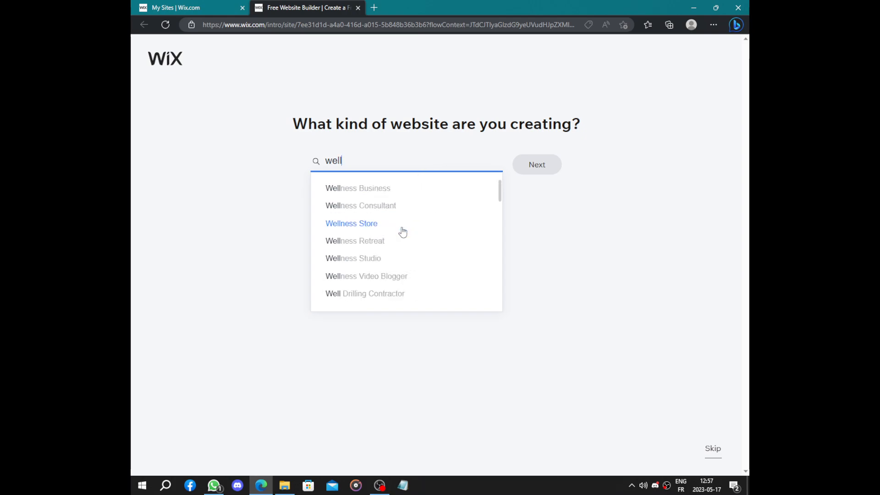
{"action": "type", "text": "nes"}
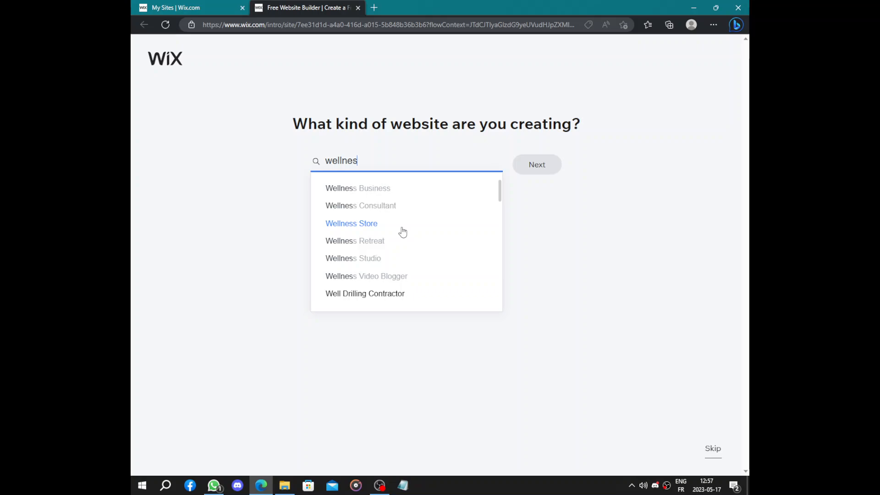
{"action": "type", "text": "s c"}
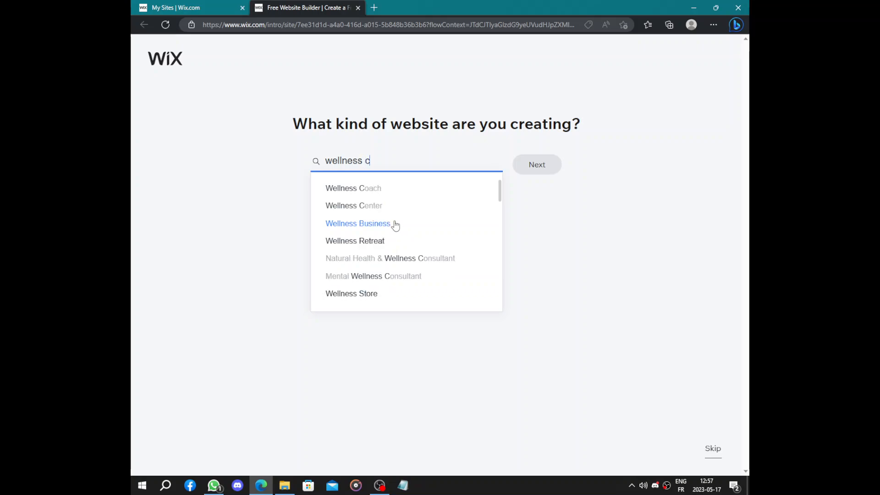
{"action": "left_click", "coordinate": [373, 205]}
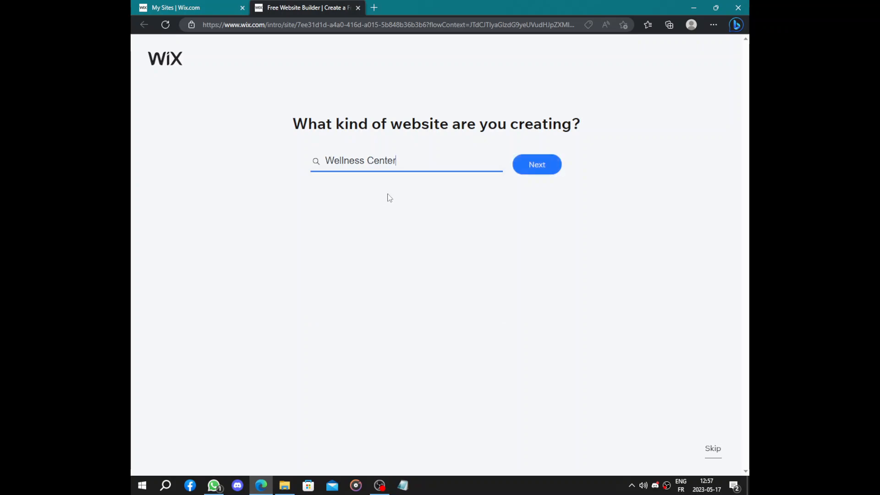
{"action": "left_click", "coordinate": [537, 166]}
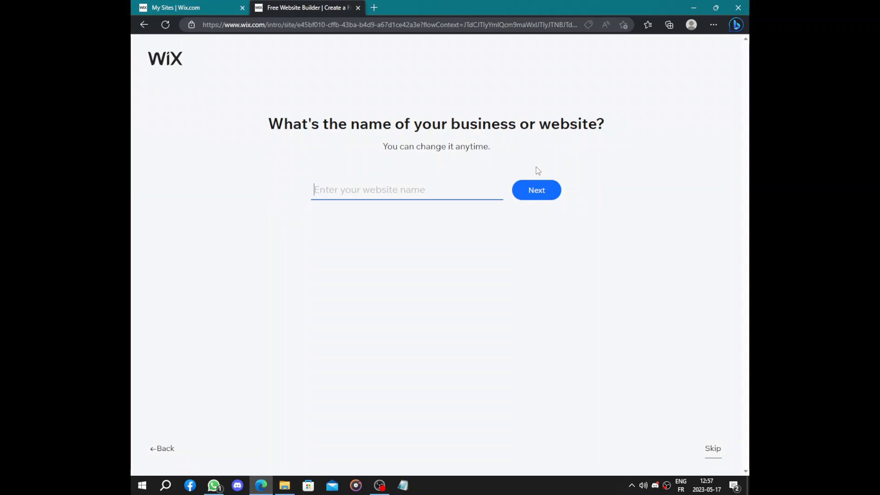
- Name the website Healthy and continue the setup
{"action": "type", "text": "Heal"}
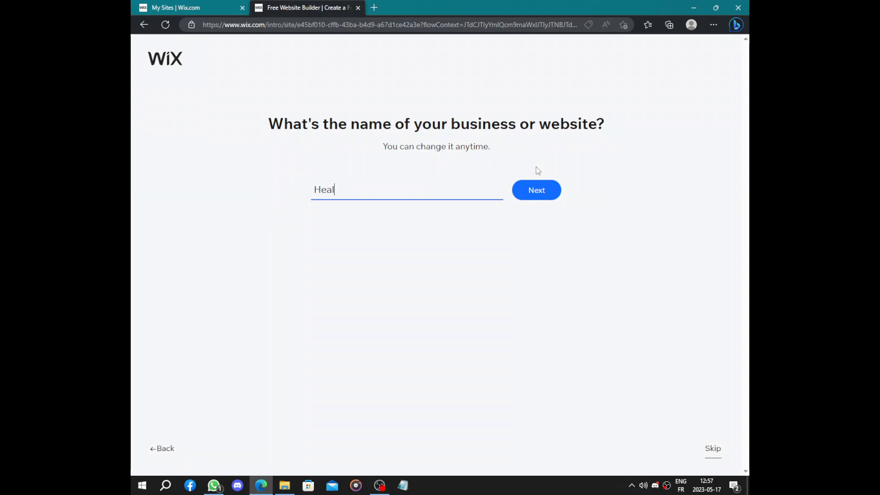
{"action": "type", "text": "thy"}
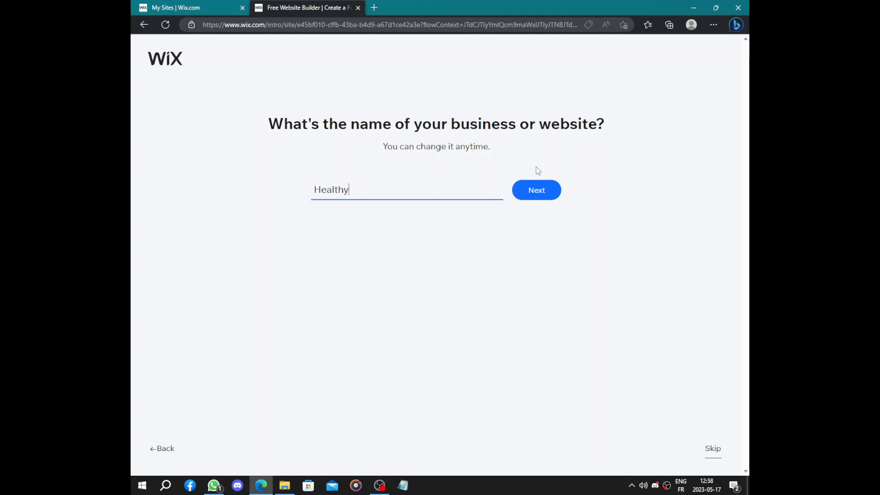
{"action": "left_click", "coordinate": [539, 186]}
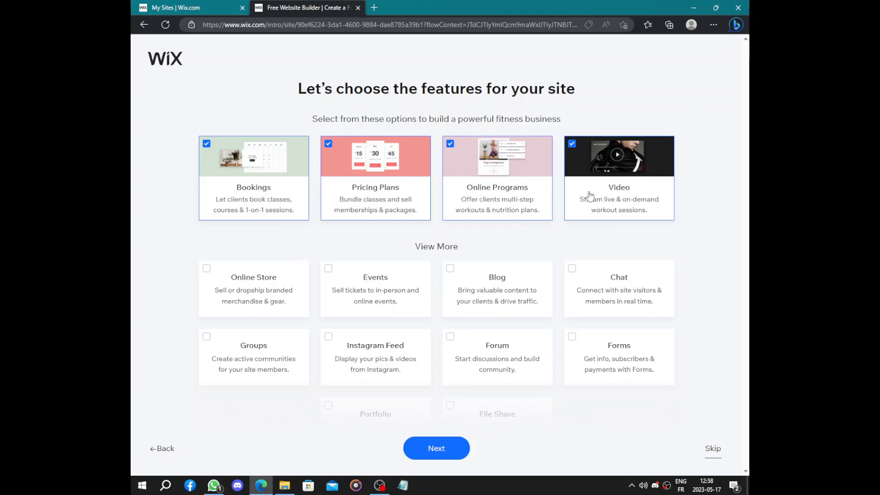
- Review the available site features and continue with Bookings, Pricing Plans, Online Programs and Video selected
{"action": "scroll", "coordinate": [548, 194], "scroll_direction": "down", "scroll_amount": 1}
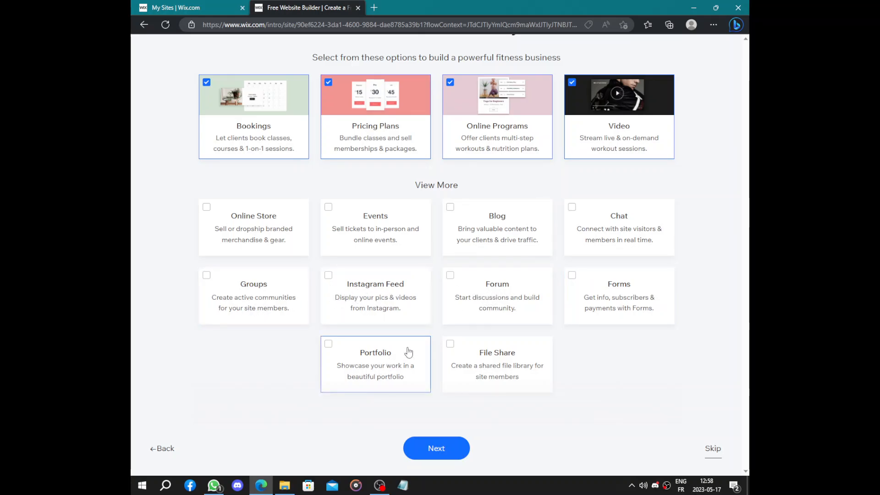
{"action": "scroll", "coordinate": [559, 348], "scroll_direction": "up", "scroll_amount": 2}
{"action": "scroll", "coordinate": [576, 341], "scroll_direction": "down", "scroll_amount": 2}
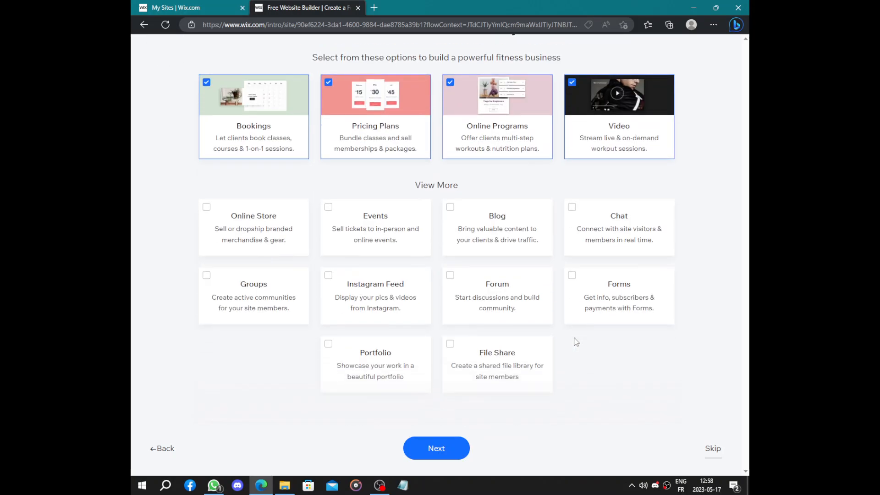
{"action": "scroll", "coordinate": [576, 341], "scroll_direction": "up", "scroll_amount": 2}
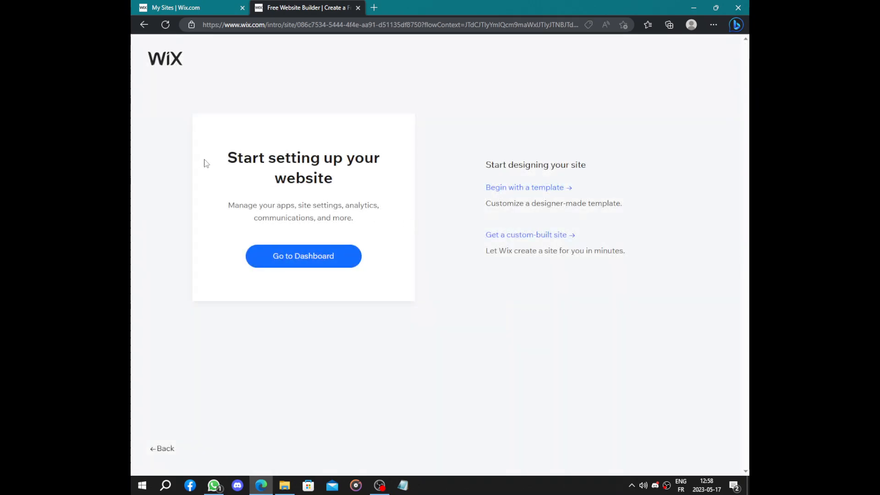
{"action": "left_click_drag", "start_coordinate": [205, 163], "coordinate": [358, 182]}
{"action": "left_click", "coordinate": [357, 186]}
{"action": "left_click_drag", "start_coordinate": [467, 188], "coordinate": [737, 246]}
{"action": "left_click", "coordinate": [692, 205]}
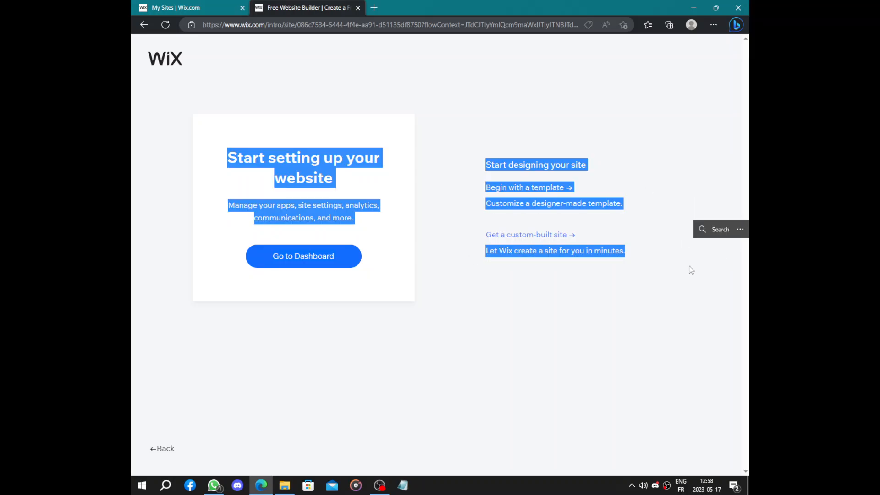
{"action": "left_click", "coordinate": [526, 288]}
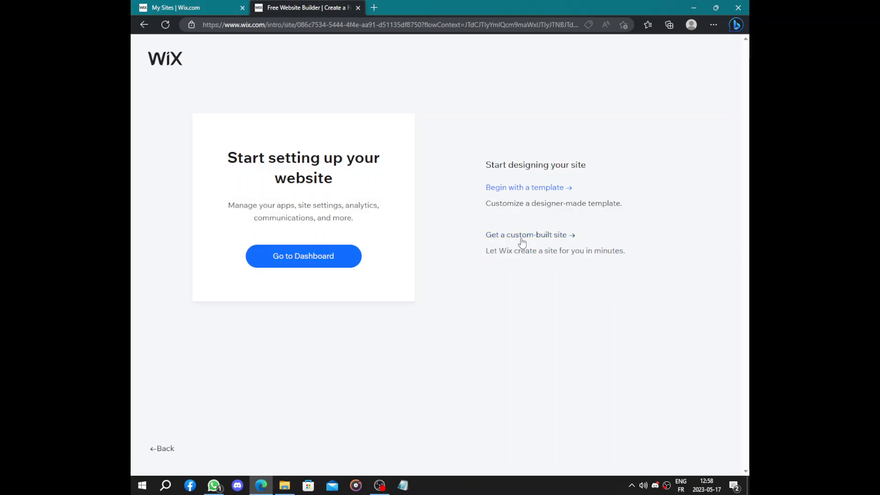
- Choose to get a custom-built site and pass the info review with two blank social link fields added
{"action": "left_click", "coordinate": [522, 244]}
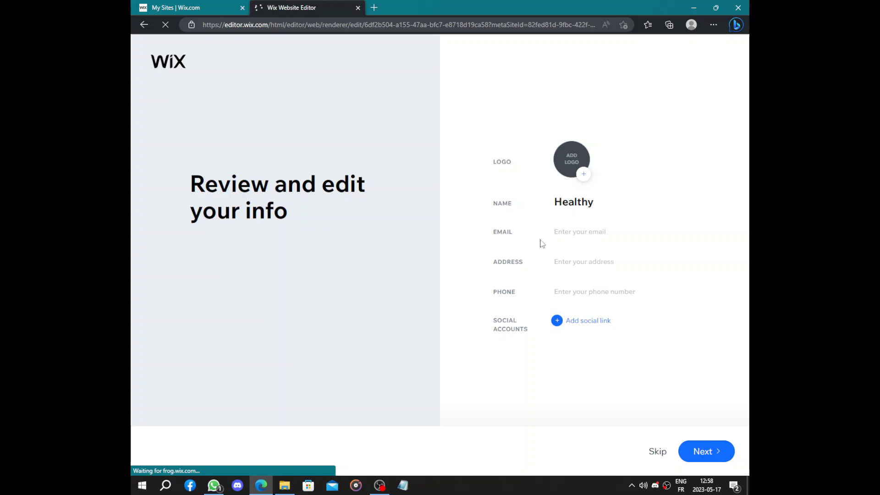
{"action": "left_click", "coordinate": [562, 230]}
{"action": "left_click", "coordinate": [514, 248]}
{"action": "left_click", "coordinate": [518, 288]}
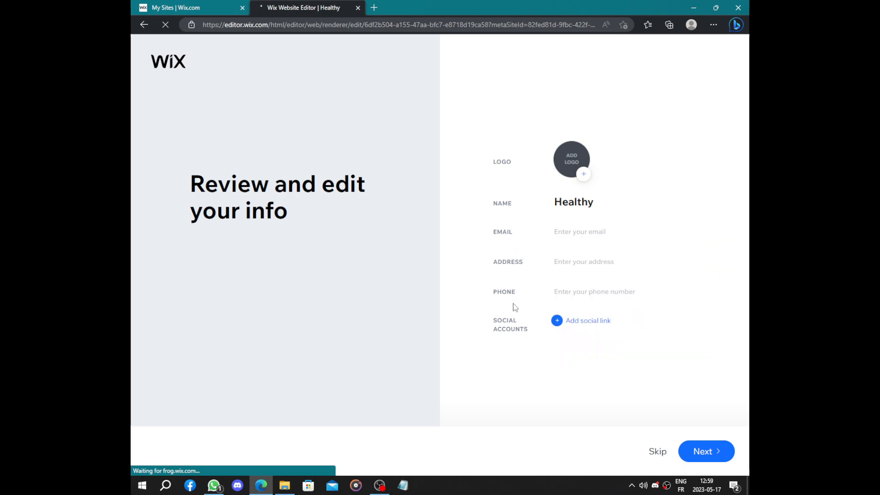
{"action": "left_click", "coordinate": [579, 321]}
{"action": "left_click", "coordinate": [576, 337]}
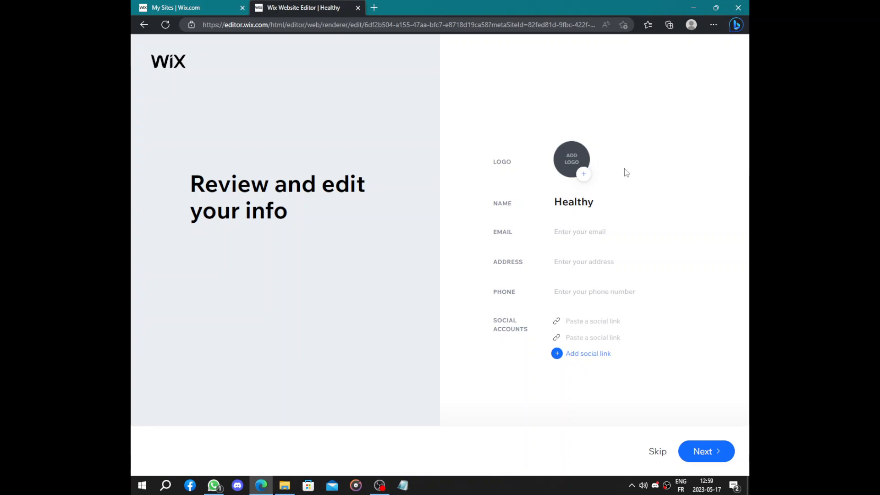
{"action": "left_click", "coordinate": [706, 451]}
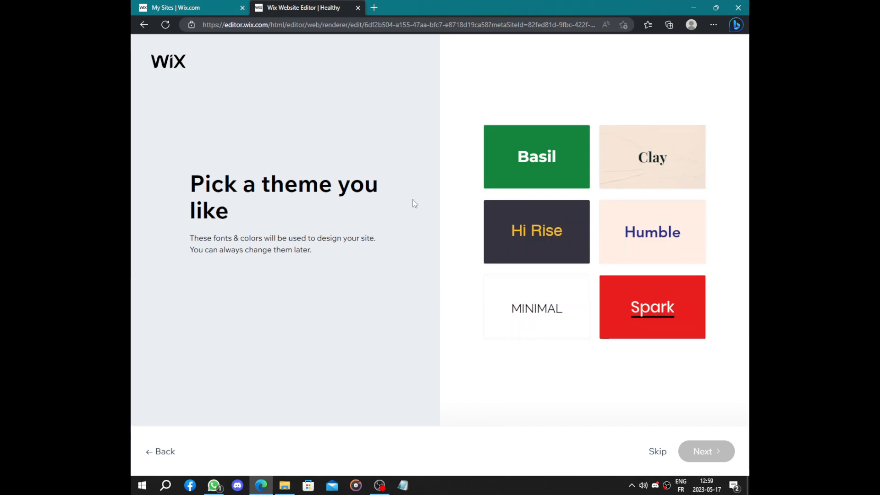
- Pick the Basil theme and choose the third homepage design, the one with the green About section
{"action": "left_click", "coordinate": [527, 166]}
{"action": "left_click", "coordinate": [705, 443]}
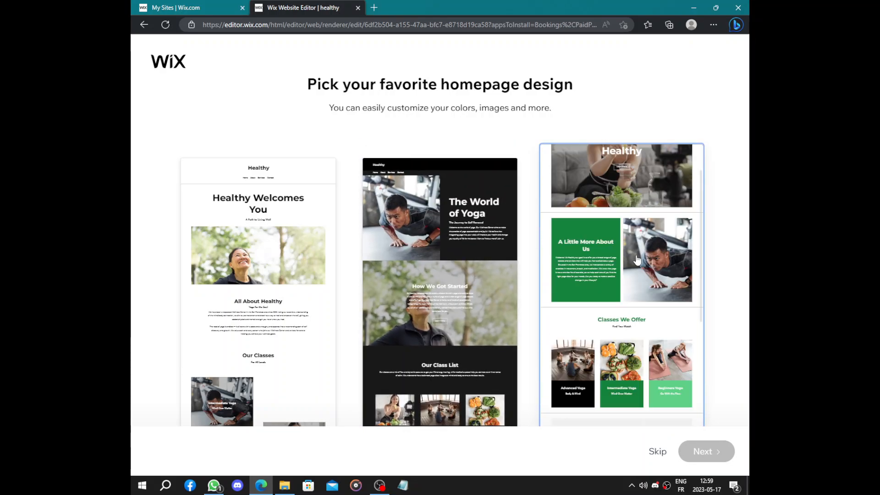
{"action": "left_click", "coordinate": [637, 260]}
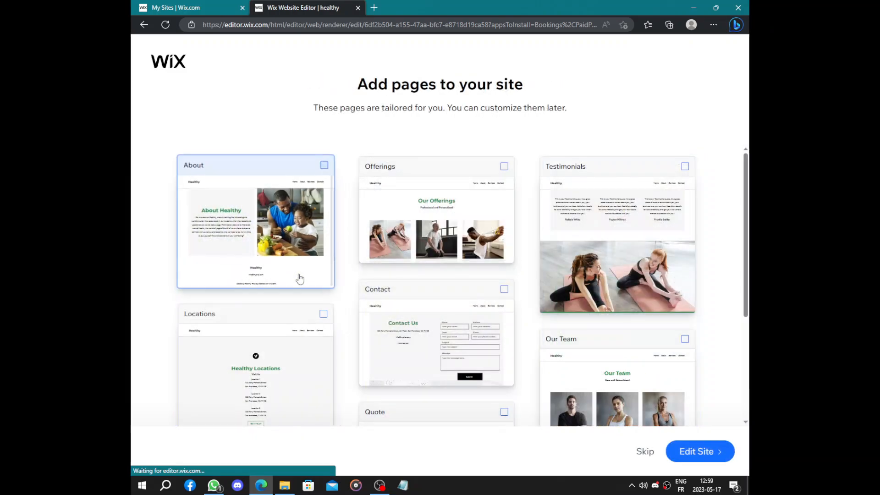
- Add the About, Offerings, Testimonials, Locations and Our Team pages, and open the site for editing
{"action": "left_click", "coordinate": [282, 208]}
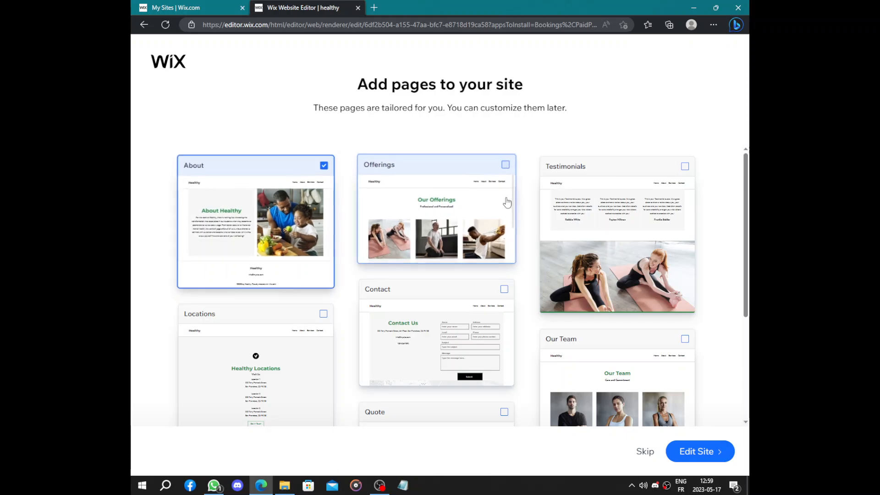
{"action": "left_click", "coordinate": [486, 209]}
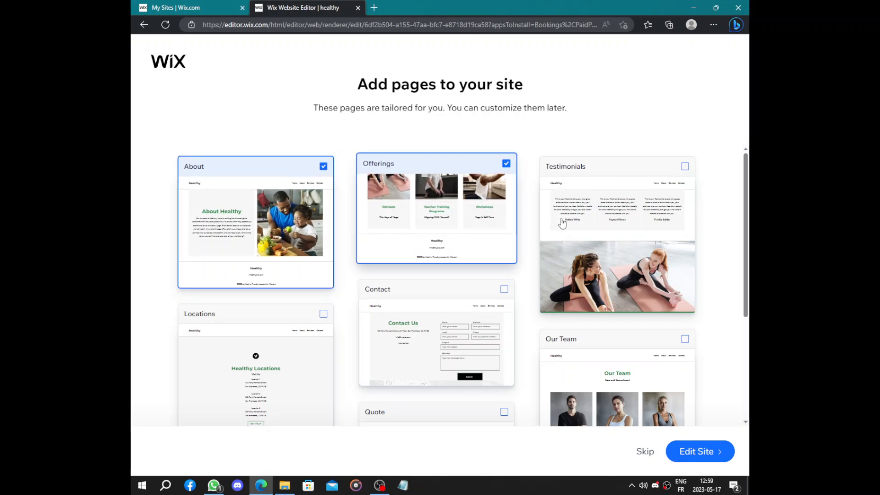
{"action": "left_click", "coordinate": [621, 226]}
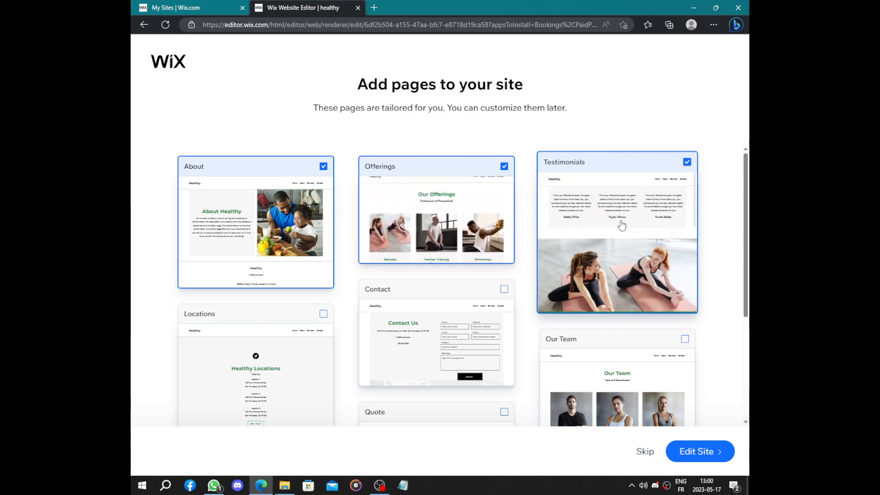
{"action": "left_click", "coordinate": [274, 258]}
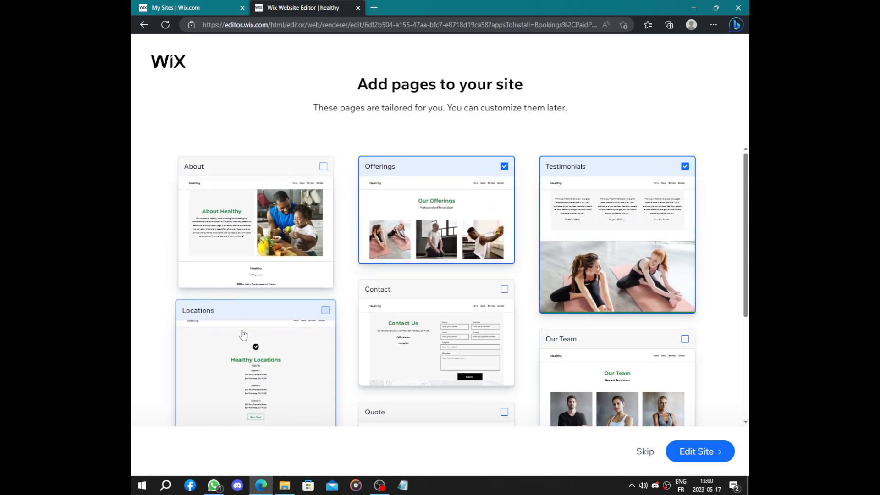
{"action": "left_click", "coordinate": [262, 357]}
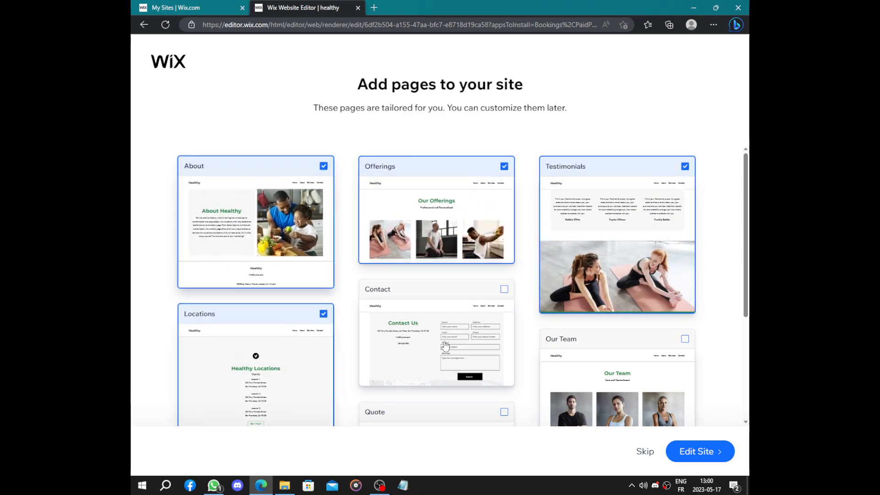
{"action": "left_click", "coordinate": [577, 366]}
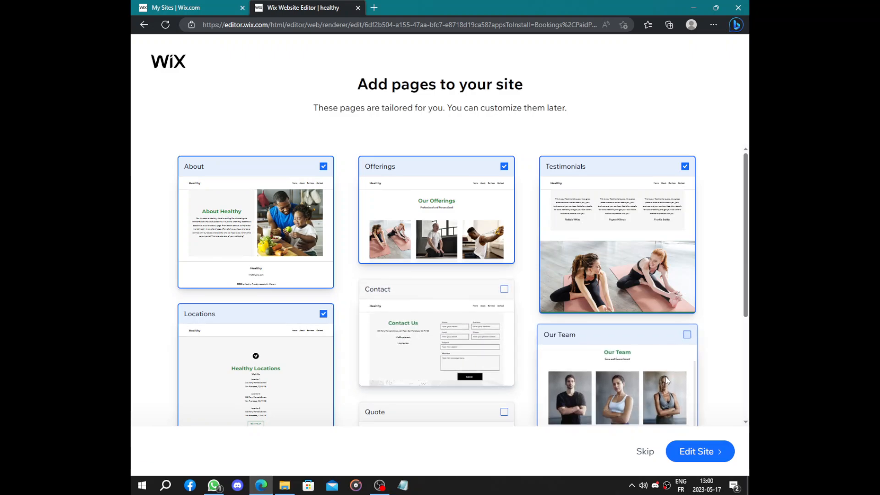
{"action": "scroll", "coordinate": [527, 357], "scroll_direction": "down", "scroll_amount": 4}
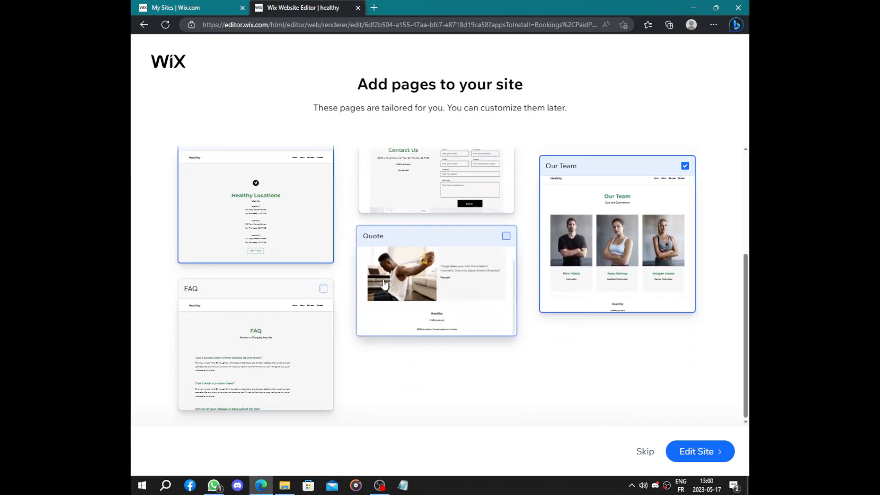
{"action": "left_click", "coordinate": [699, 451]}
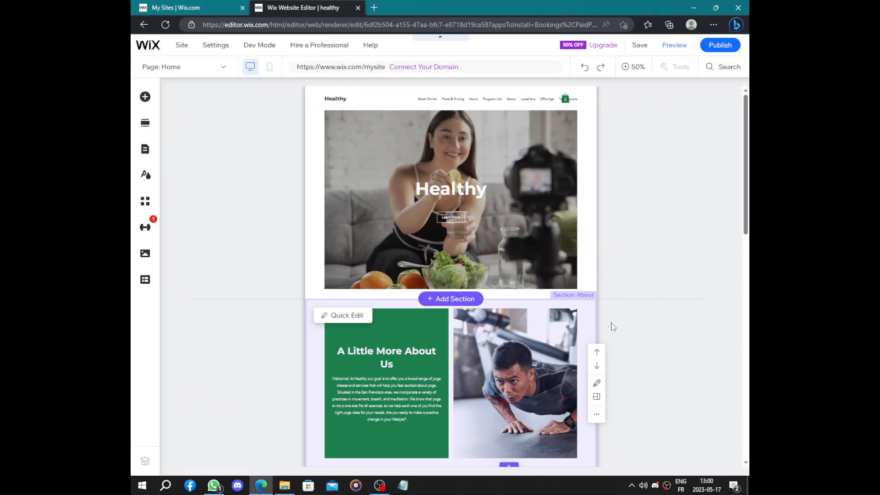
- Look over the generated homepage down to the footer and publish the Healthy site
{"action": "scroll", "coordinate": [613, 326], "scroll_direction": "down", "scroll_amount": 10}
{"action": "scroll", "coordinate": [613, 326], "scroll_direction": "up", "scroll_amount": 6}
{"action": "scroll", "coordinate": [613, 326], "scroll_direction": "down", "scroll_amount": 6}
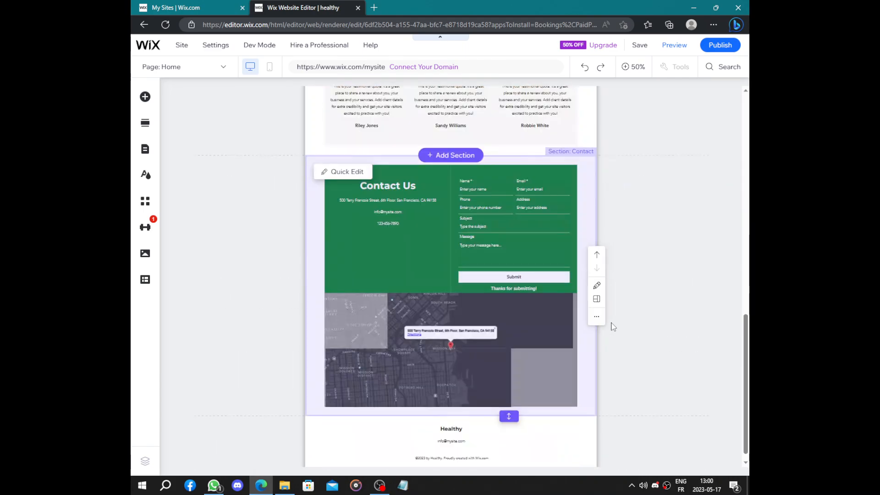
{"action": "scroll", "coordinate": [613, 327], "scroll_direction": "up", "scroll_amount": 12}
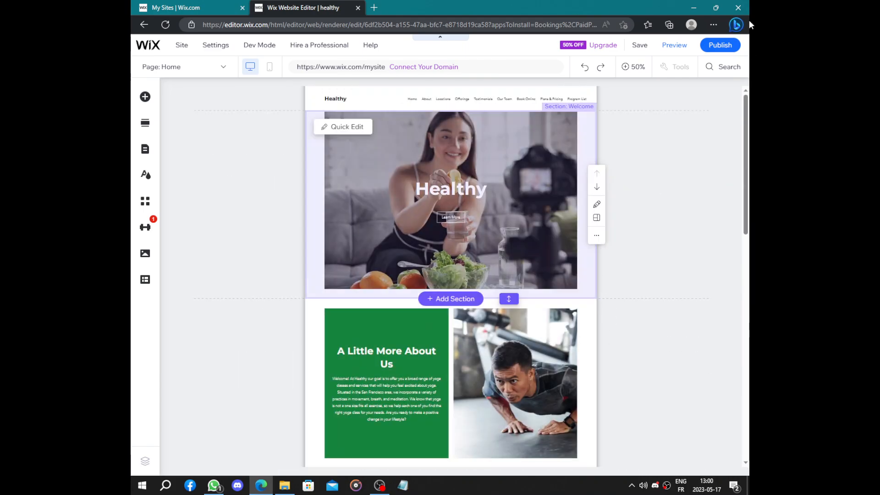
{"action": "left_click", "coordinate": [720, 46]}
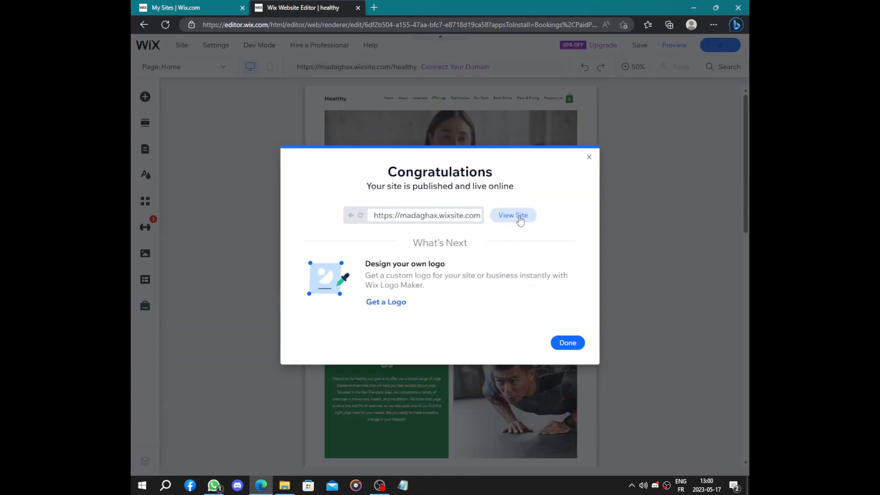
- View the published Healthy homepage from the welcome banner down to the map and footer
{"action": "left_click", "coordinate": [520, 219]}
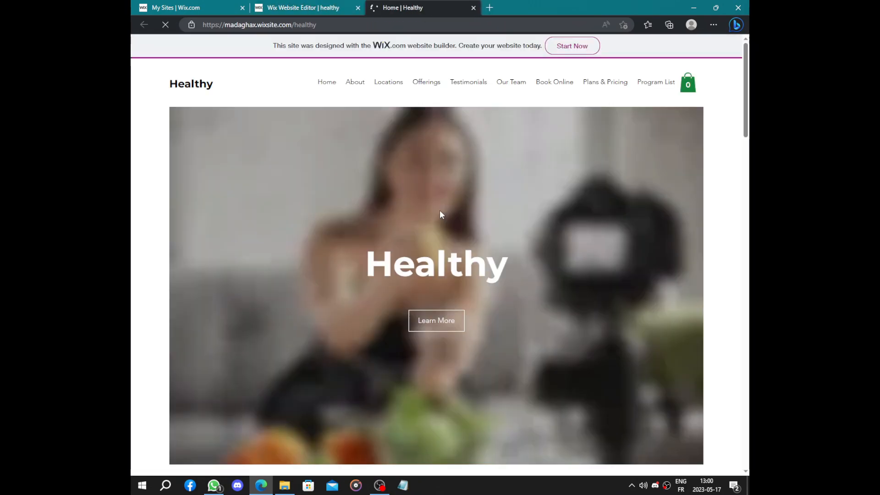
{"action": "scroll", "coordinate": [440, 213], "scroll_direction": "down", "scroll_amount": 2}
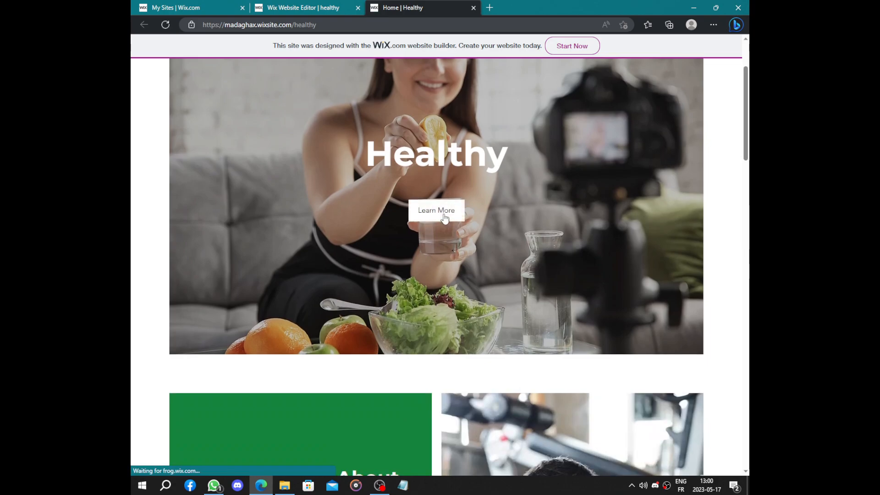
{"action": "scroll", "coordinate": [444, 217], "scroll_direction": "down", "scroll_amount": 10}
{"action": "scroll", "coordinate": [443, 216], "scroll_direction": "down", "scroll_amount": 6}
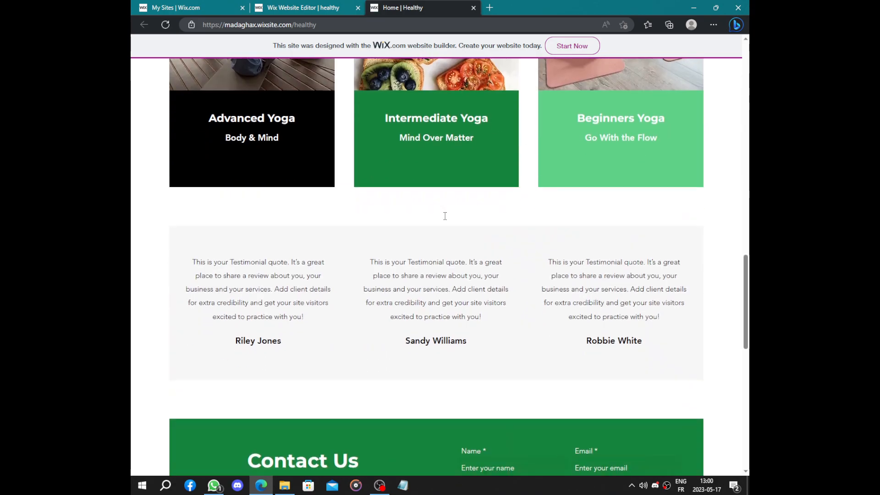
{"action": "scroll", "coordinate": [333, 242], "scroll_direction": "up", "scroll_amount": 4}
{"action": "scroll", "coordinate": [497, 295], "scroll_direction": "down", "scroll_amount": 12}
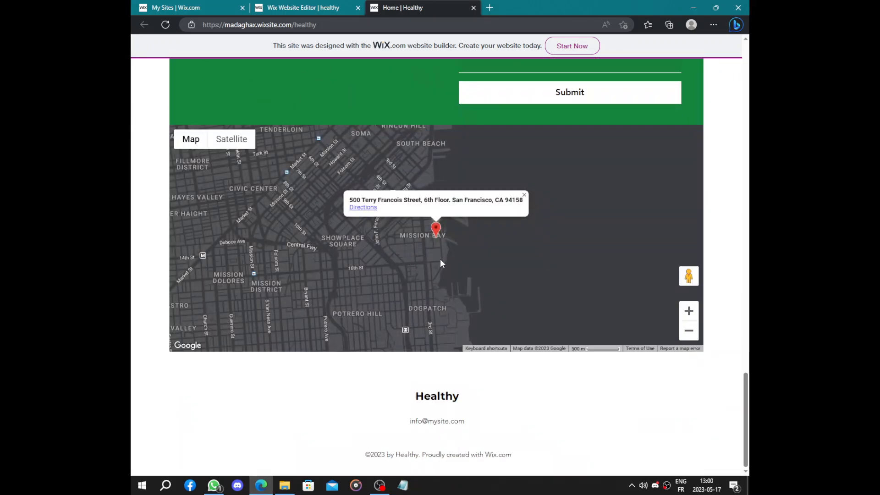
{"action": "scroll", "coordinate": [440, 258], "scroll_direction": "up", "scroll_amount": 20}
- Return to the site editor, dismiss the publishing and mobile-editing dialogs, and go to the site's dashboard
{"action": "left_click", "coordinate": [275, 4]}
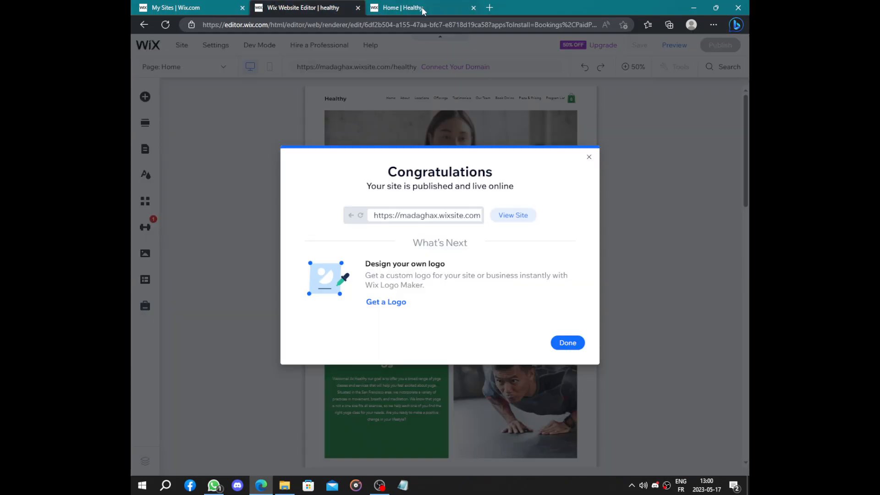
{"action": "left_click", "coordinate": [589, 156]}
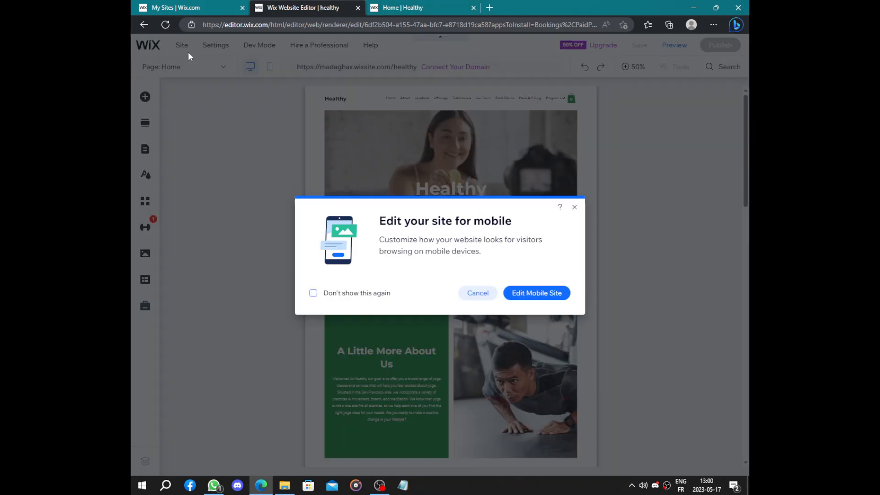
{"action": "left_click", "coordinate": [485, 293]}
{"action": "mouse_move", "coordinate": [156, 58]}
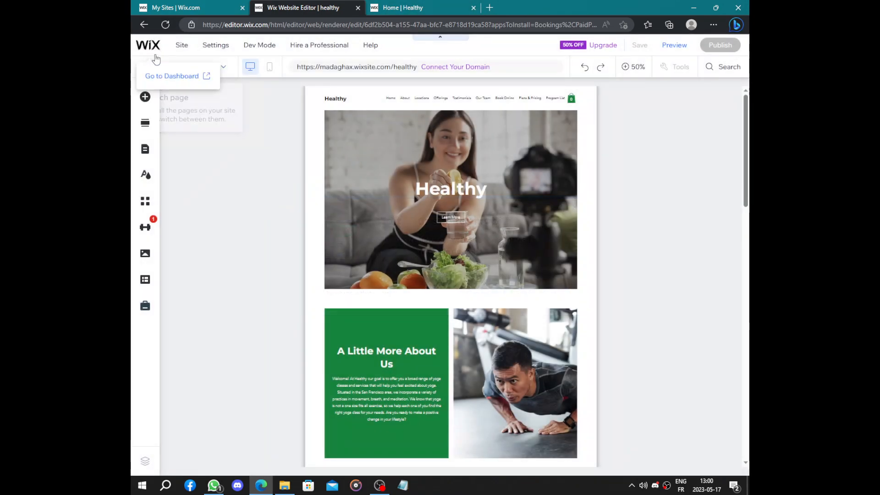
{"action": "left_click", "coordinate": [172, 76]}
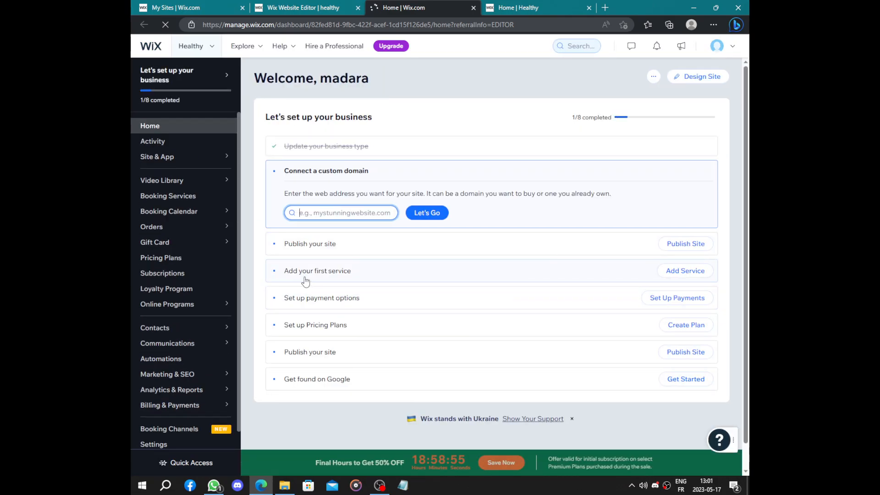
- Open the first-service setup task and review the booking services list and its additional actions
{"action": "left_click", "coordinate": [366, 277]}
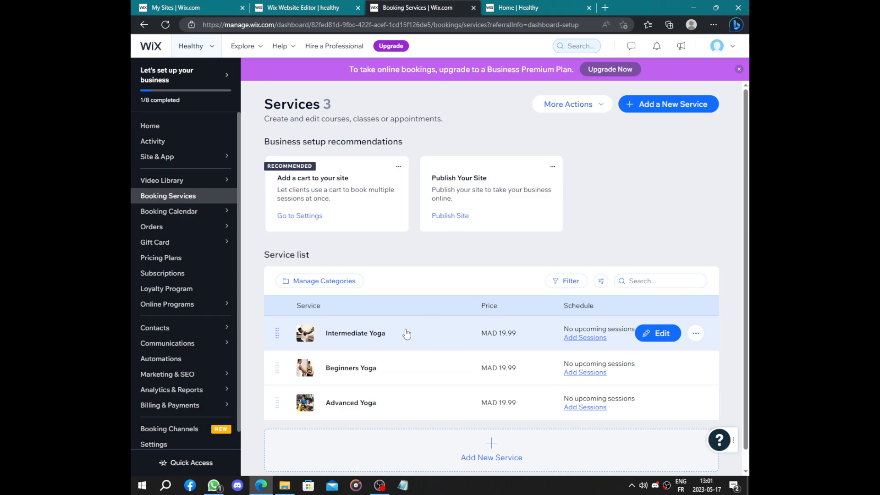
{"action": "scroll", "coordinate": [409, 370], "scroll_direction": "down", "scroll_amount": 1}
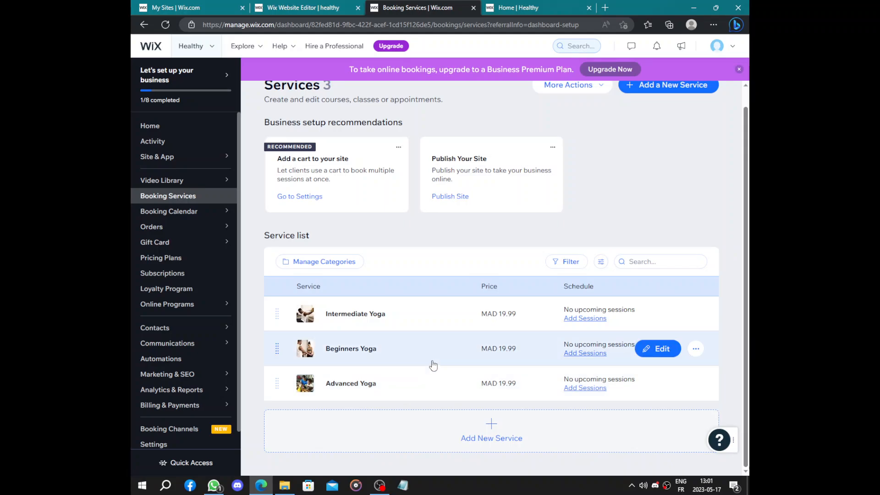
{"action": "scroll", "coordinate": [556, 196], "scroll_direction": "up", "scroll_amount": 1}
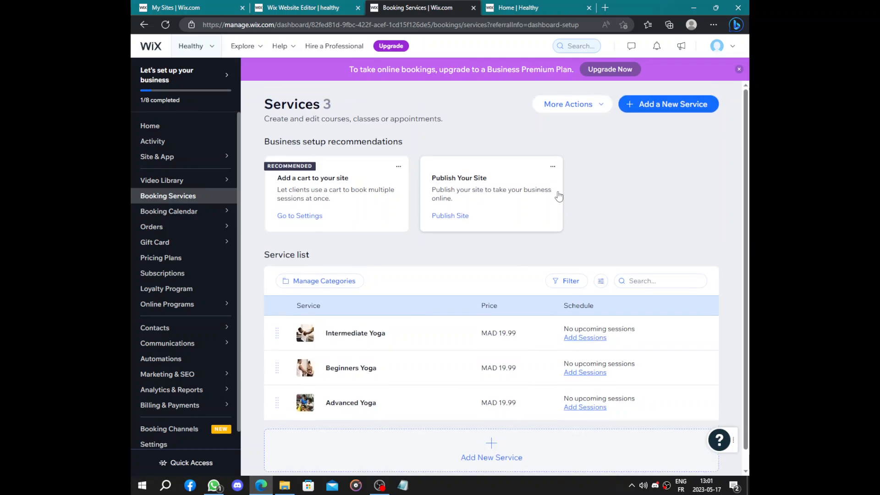
{"action": "left_click", "coordinate": [589, 107]}
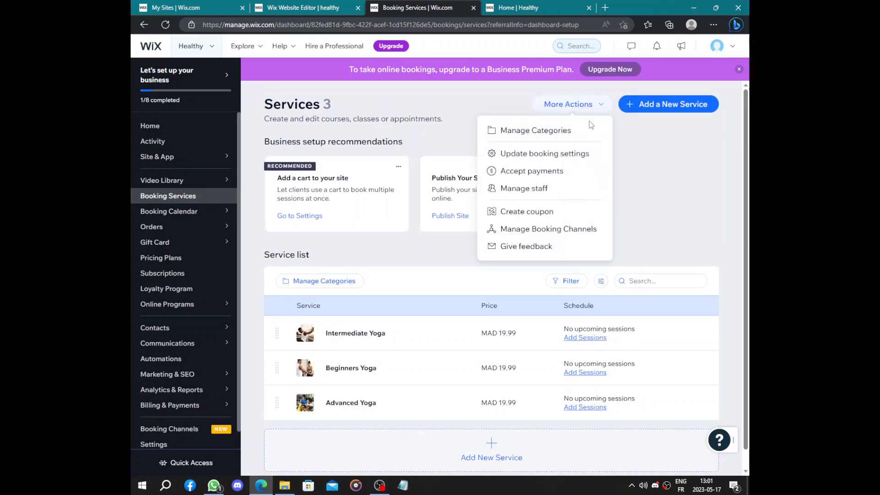
{"action": "left_click", "coordinate": [572, 104]}
{"action": "scroll", "coordinate": [577, 165], "scroll_direction": "down", "scroll_amount": 1}
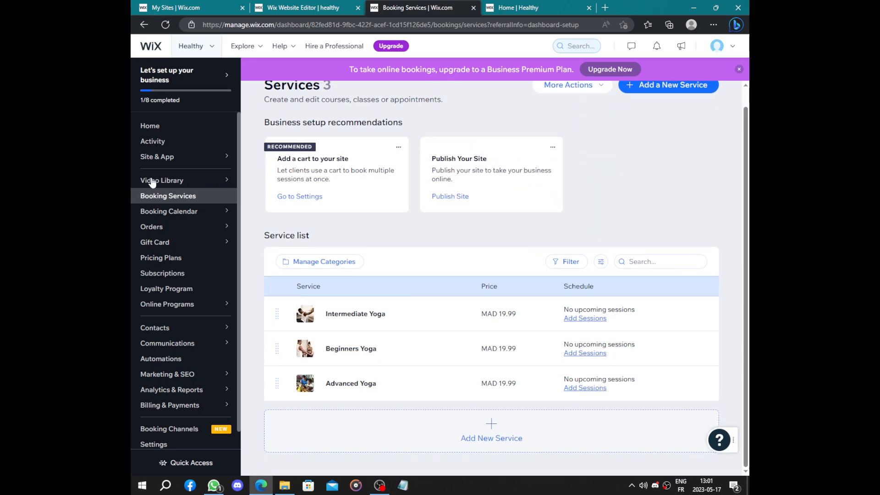
- Go back to the dashboard home and examine the Classes We Offer section on the published site
{"action": "left_click", "coordinate": [140, 128]}
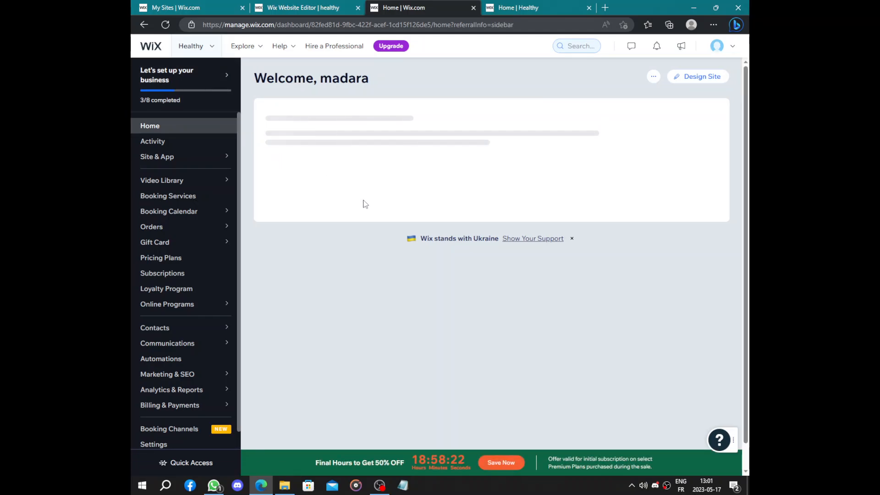
{"action": "left_click", "coordinate": [518, 8]}
{"action": "scroll", "coordinate": [504, 161], "scroll_direction": "down", "scroll_amount": 10}
{"action": "scroll", "coordinate": [504, 161], "scroll_direction": "up", "scroll_amount": 2}
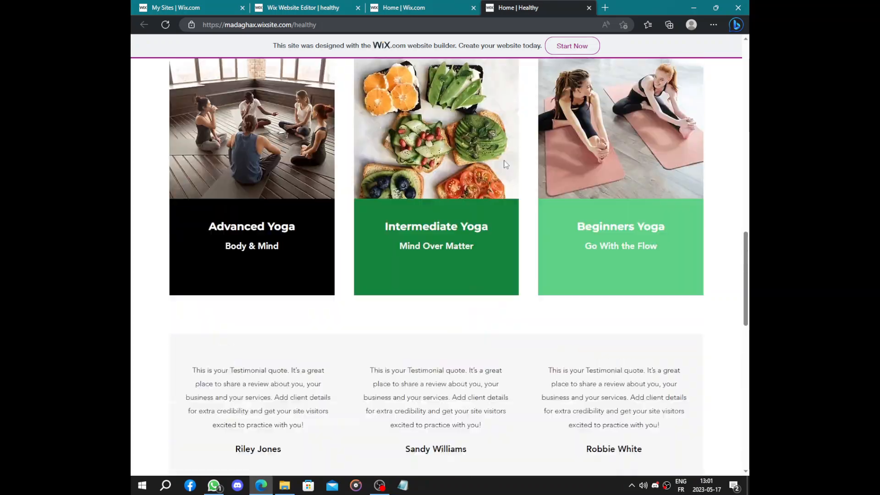
{"action": "scroll", "coordinate": [505, 164], "scroll_direction": "up", "scroll_amount": 4}
{"action": "scroll", "coordinate": [505, 164], "scroll_direction": "down", "scroll_amount": 4}
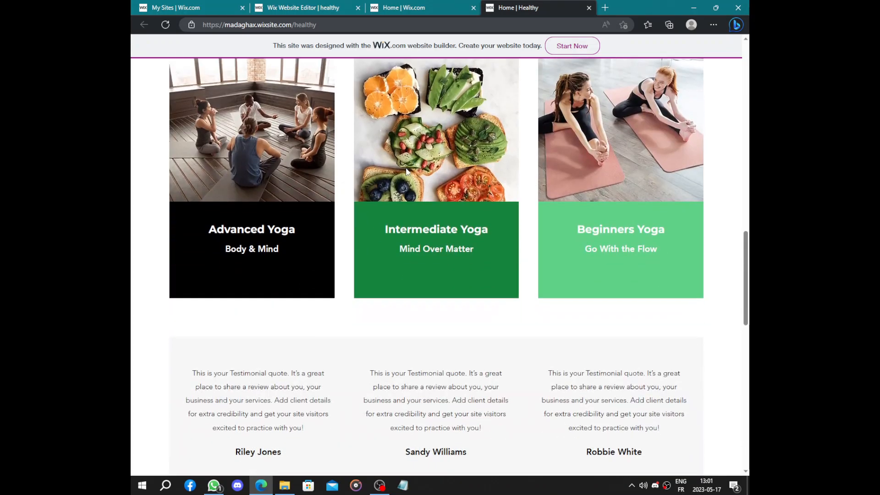
{"action": "scroll", "coordinate": [313, 210], "scroll_direction": "up", "scroll_amount": 2}
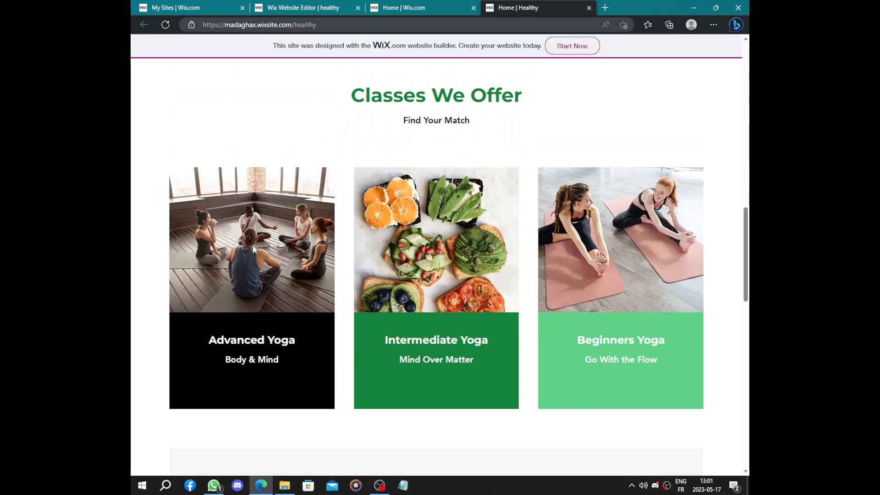
- In the dashboard's payment options setup, confirm Morocco as the business location and return to the dashboard home
{"action": "left_click", "coordinate": [294, 7]}
{"action": "left_click", "coordinate": [417, 6]}
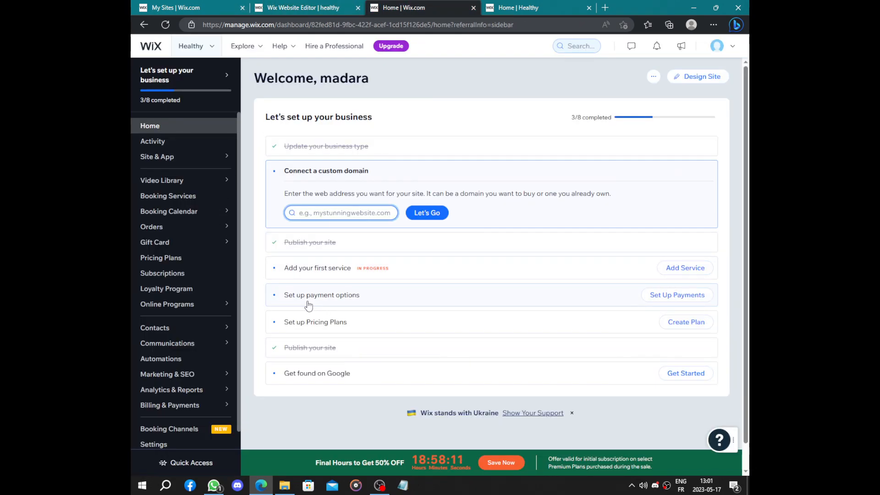
{"action": "left_click", "coordinate": [677, 295]}
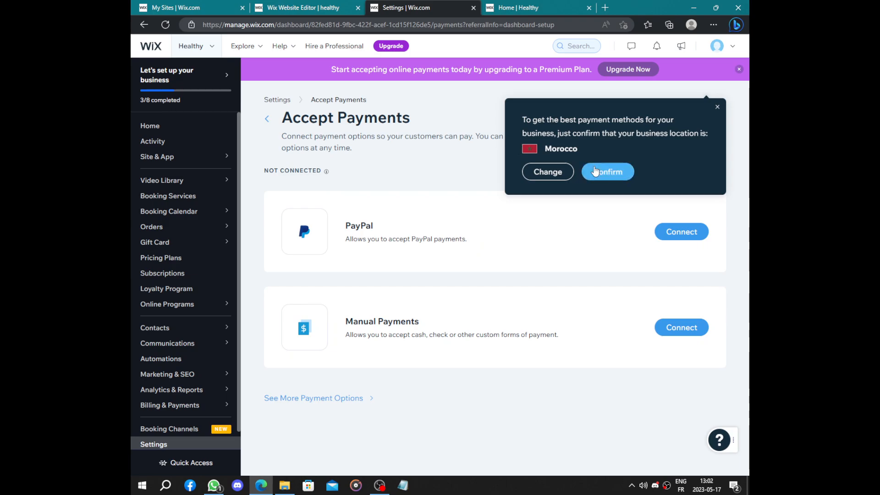
{"action": "left_click", "coordinate": [595, 171]}
{"action": "left_click", "coordinate": [175, 130]}
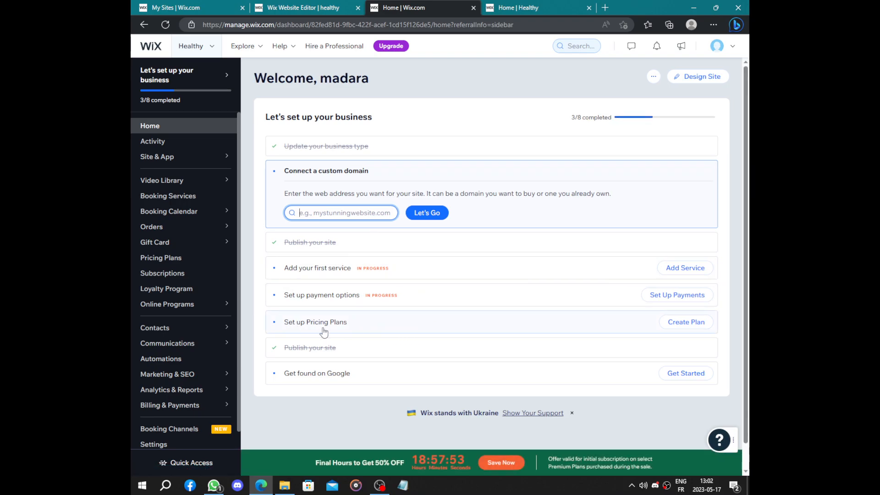
- Start the Pricing Plans setup from the dashboard checklist and begin creating the first plan
{"action": "left_click", "coordinate": [398, 334]}
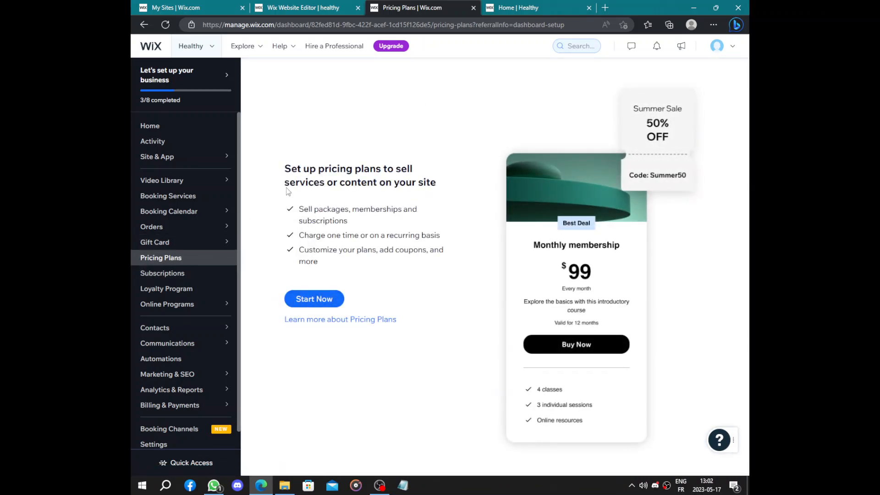
{"action": "left_click_drag", "start_coordinate": [280, 171], "coordinate": [436, 188]}
{"action": "left_click_drag", "start_coordinate": [298, 235], "coordinate": [434, 235]}
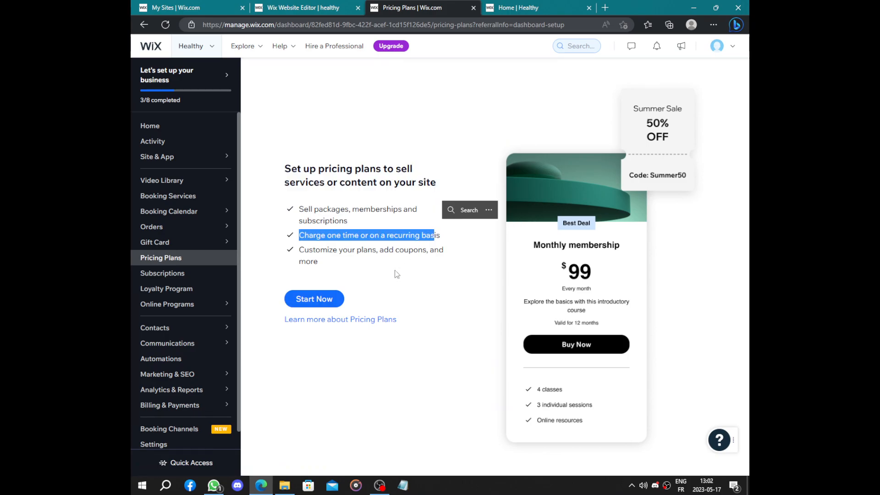
{"action": "left_click", "coordinate": [328, 303]}
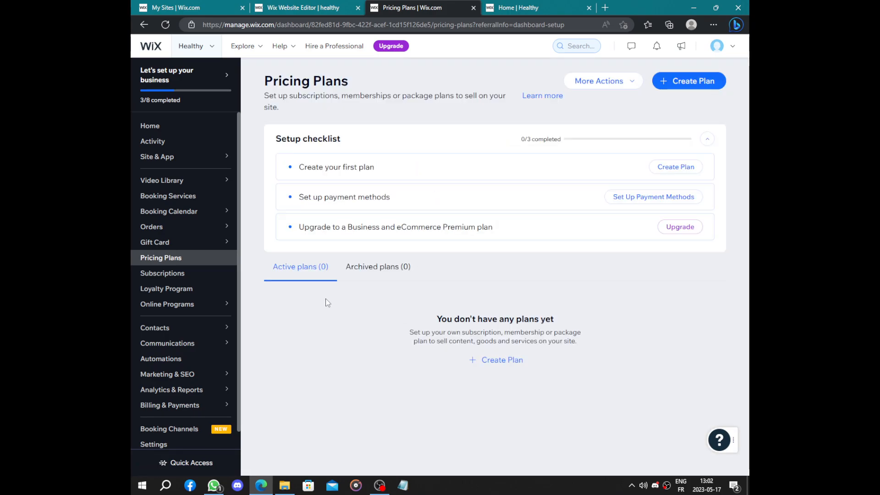
{"action": "left_click", "coordinate": [671, 172]}
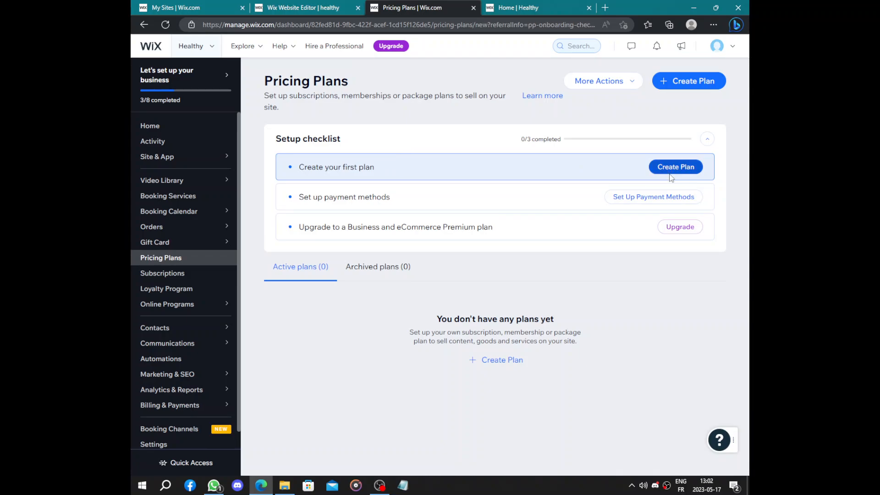
- Name the plan "hhhhhh" and fill its description with the saved string of repeated h letters
{"action": "left_click", "coordinate": [410, 178]}
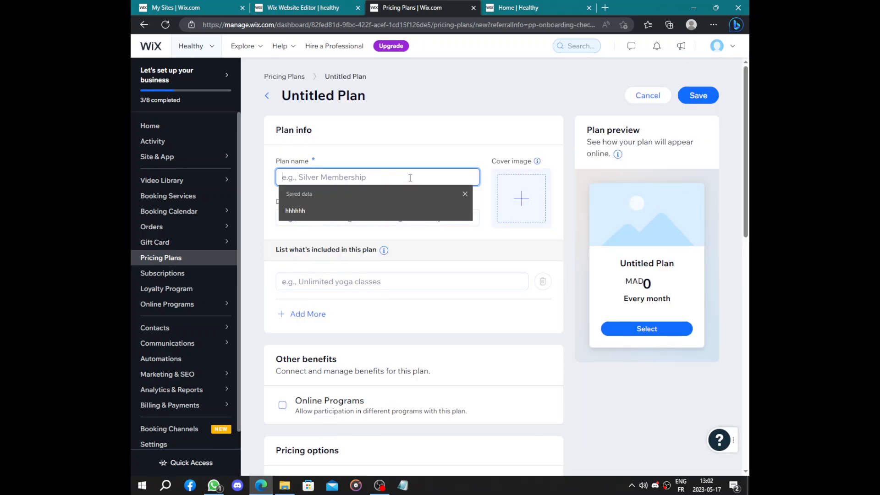
{"action": "left_click", "coordinate": [376, 210]}
{"action": "left_click", "coordinate": [370, 218]}
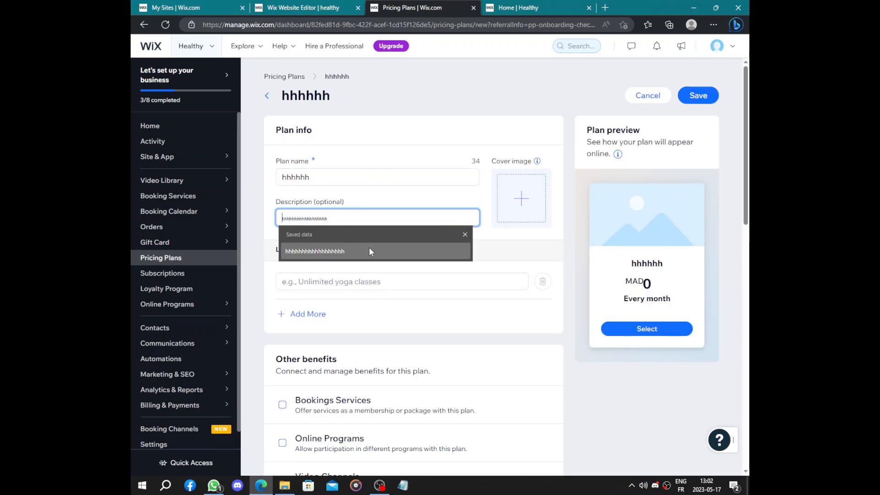
{"action": "left_click", "coordinate": [369, 251]}
- List "Unlimited plan" as an item included in the plan
{"action": "left_click", "coordinate": [372, 281]}
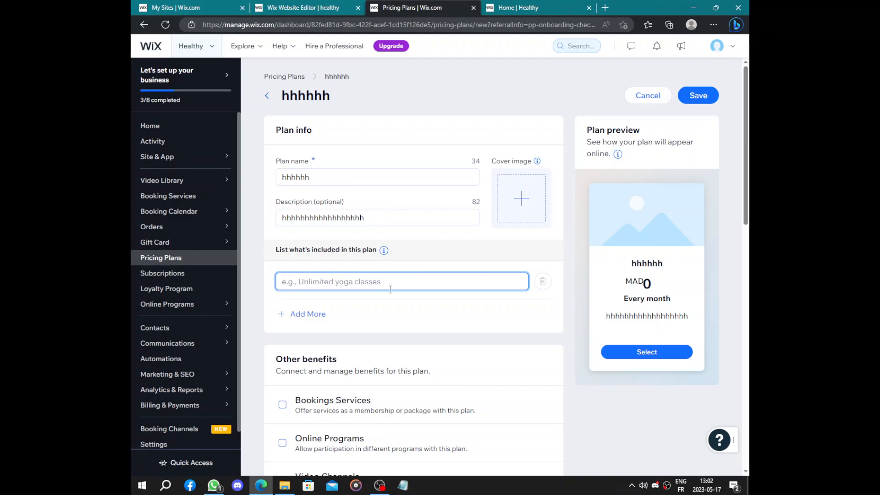
{"action": "type", "text": "Un"}
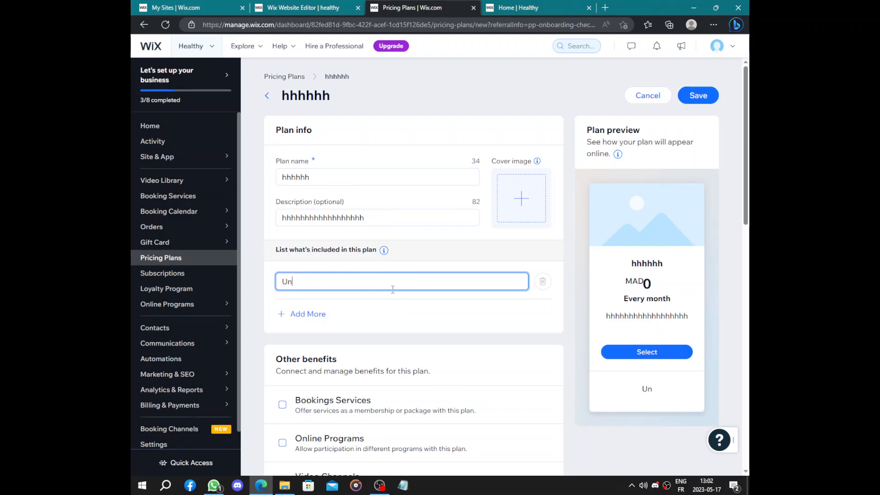
{"action": "type", "text": "limited plan"}
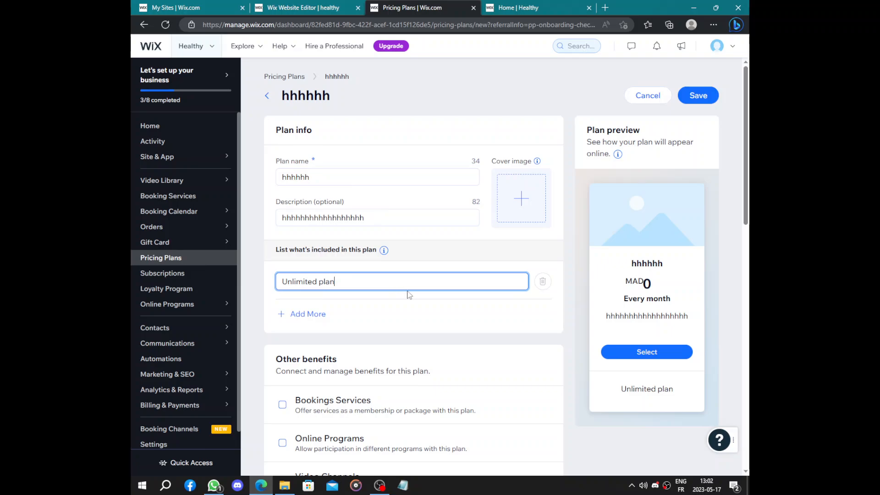
- Enable the Online Programs benefit for the plan, trying Bookings Services and Video Channels but leaving both unselected
{"action": "scroll", "coordinate": [477, 266], "scroll_direction": "down", "scroll_amount": 5}
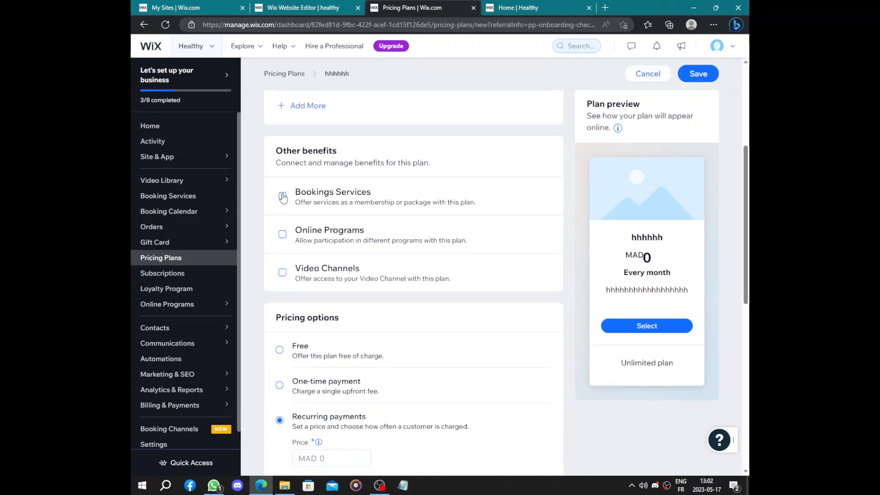
{"action": "left_click", "coordinate": [283, 197]}
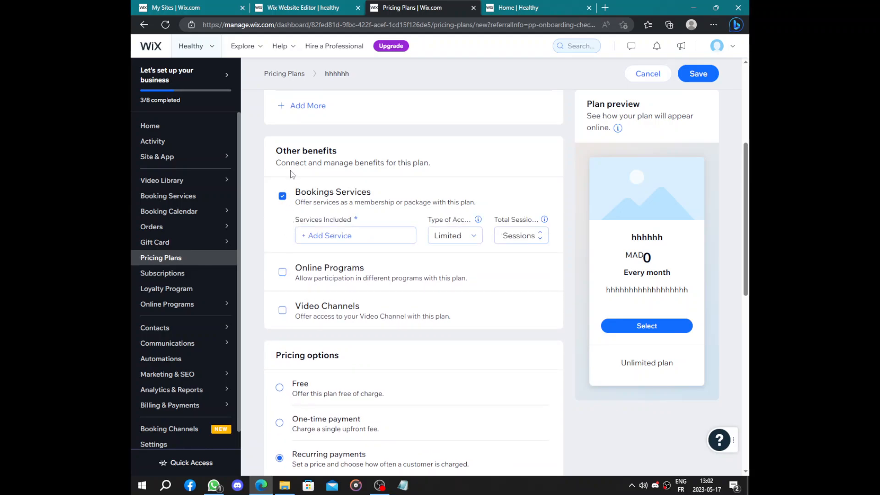
{"action": "left_click", "coordinate": [283, 197]}
{"action": "left_click", "coordinate": [283, 231]}
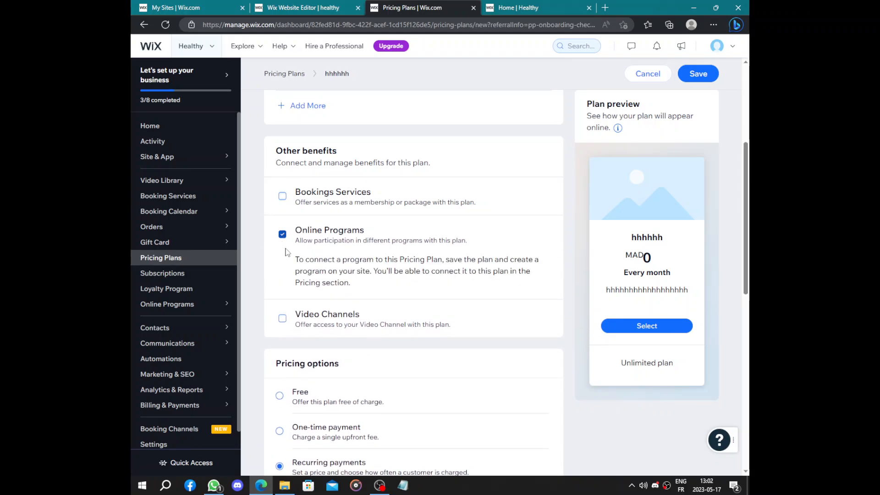
{"action": "scroll", "coordinate": [386, 296], "scroll_direction": "down", "scroll_amount": 5}
{"action": "left_click", "coordinate": [283, 109]}
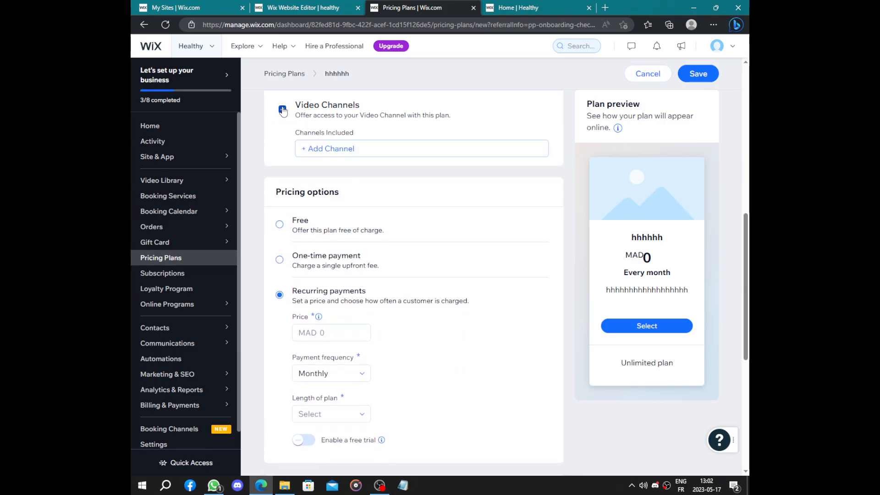
{"action": "left_click", "coordinate": [283, 110]}
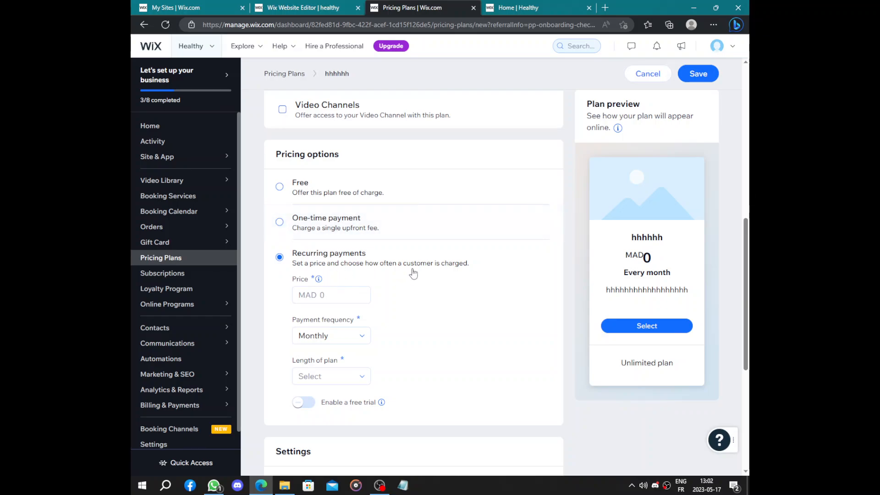
- Set the plan's recurring payment to MAD 200, charged weekly, with the plan length set to Until canceled
{"action": "scroll", "coordinate": [382, 259], "scroll_direction": "down", "scroll_amount": 2}
{"action": "left_click", "coordinate": [330, 191]}
{"action": "type", "text": "200"}
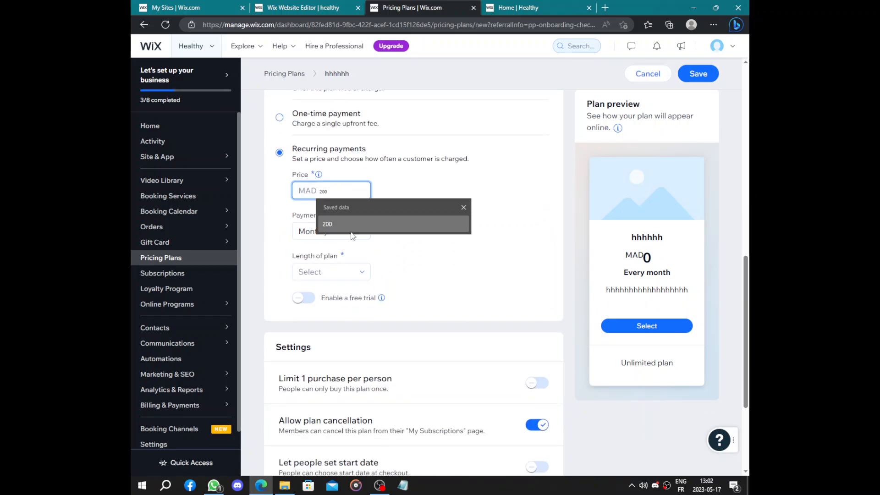
{"action": "left_click", "coordinate": [351, 236]}
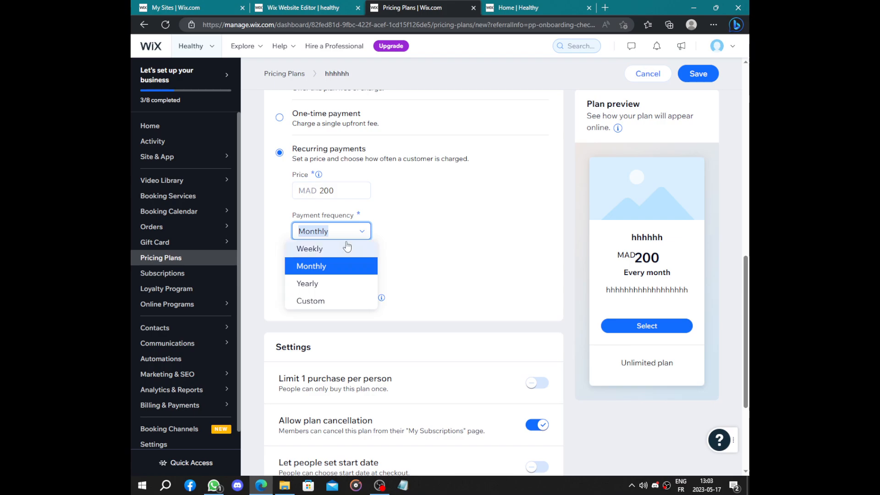
{"action": "left_click", "coordinate": [346, 248]}
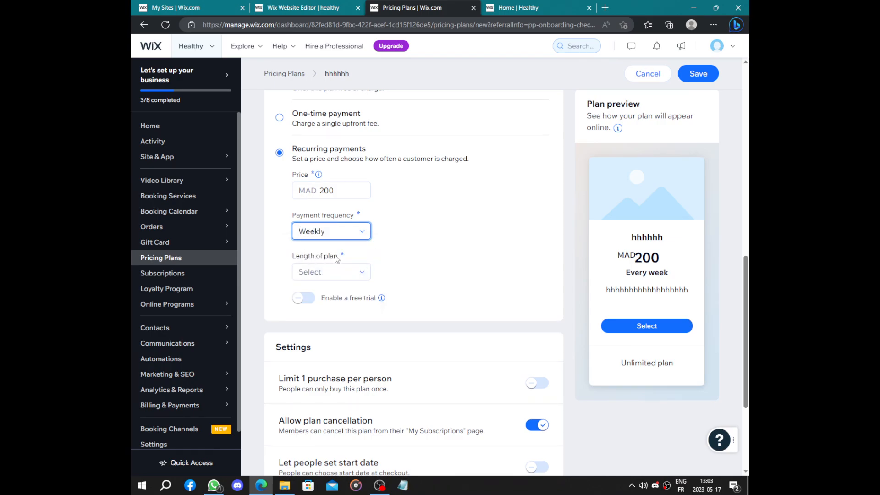
{"action": "left_click", "coordinate": [360, 275]}
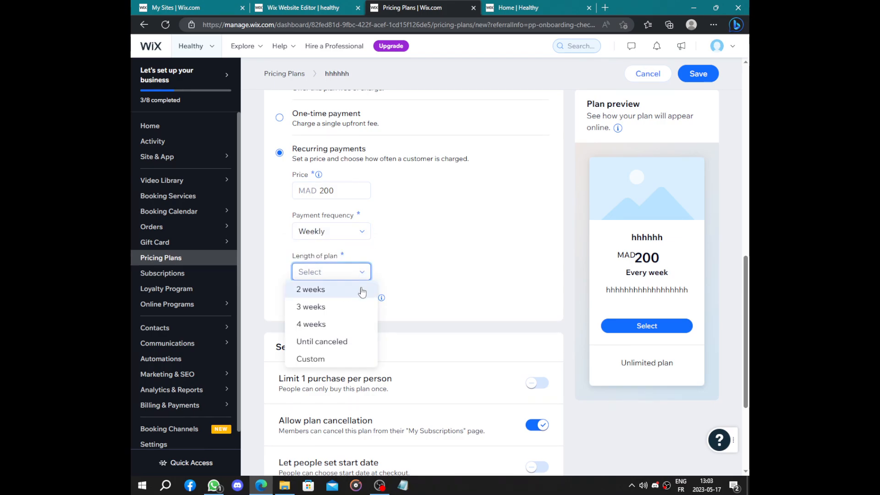
{"action": "left_click", "coordinate": [349, 345]}
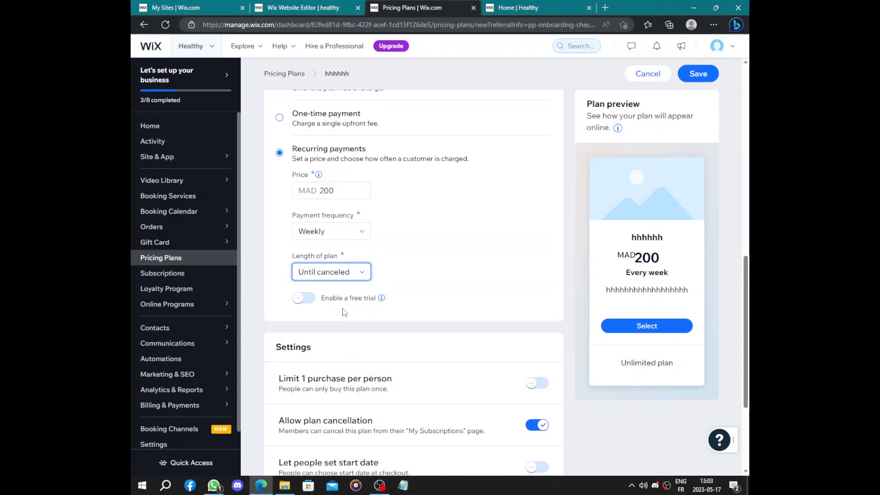
- Enable a free trial for the plan and set its length to 7 days
{"action": "left_click", "coordinate": [302, 299]}
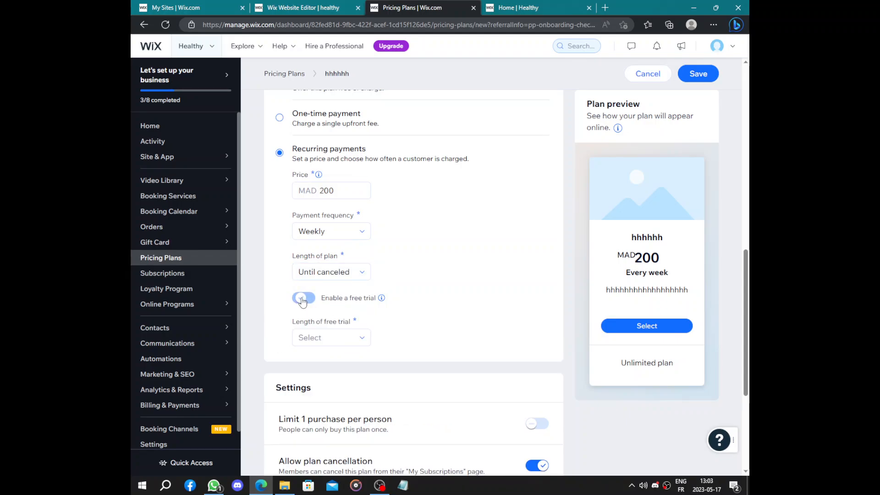
{"action": "left_click", "coordinate": [330, 338]}
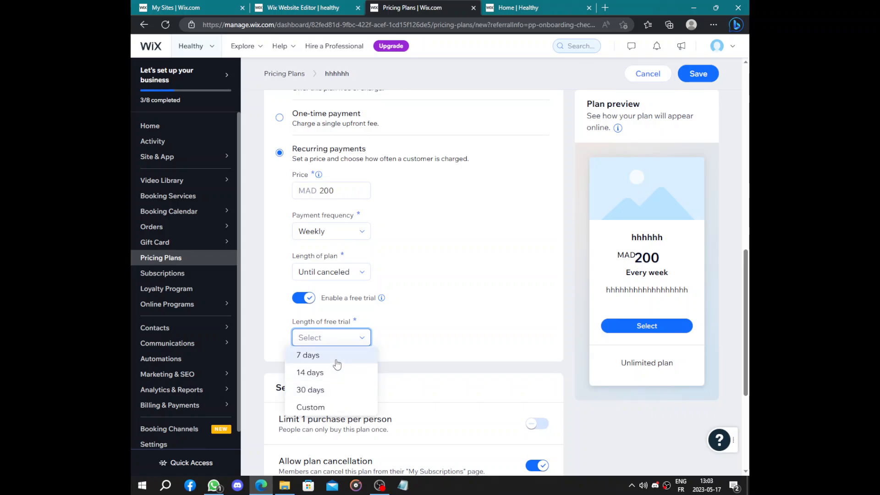
{"action": "left_click", "coordinate": [333, 362]}
- Review the plan's info, benefits, pricing options and settings alongside the plan preview
{"action": "scroll", "coordinate": [388, 300], "scroll_direction": "down", "scroll_amount": 4}
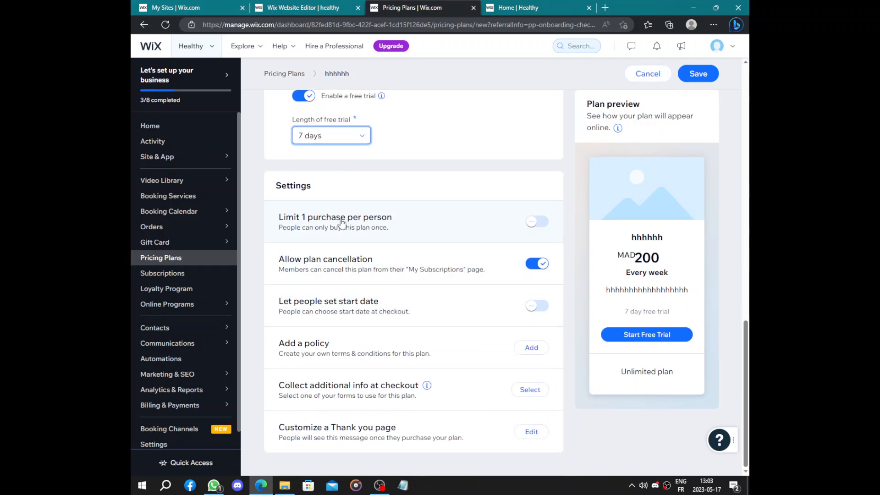
{"action": "scroll", "coordinate": [346, 372], "scroll_direction": "up", "scroll_amount": 10}
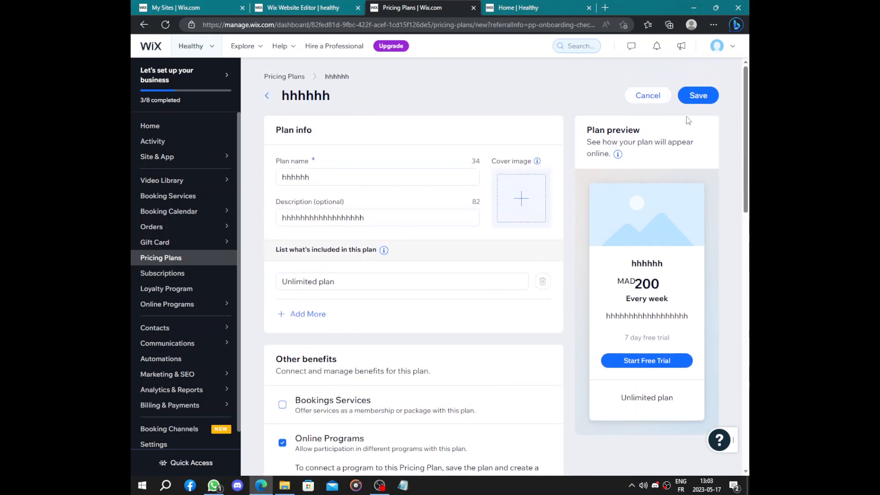
{"action": "scroll", "coordinate": [687, 120], "scroll_direction": "down", "scroll_amount": 4}
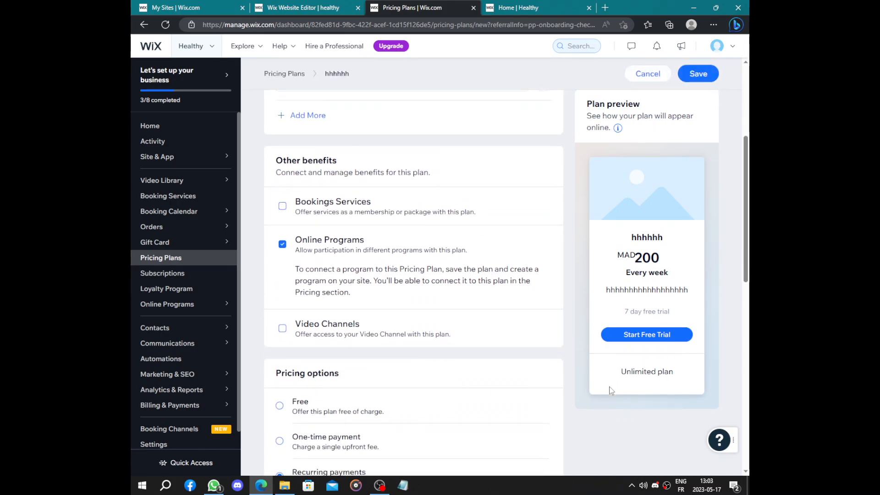
{"action": "scroll", "coordinate": [704, 80], "scroll_direction": "up", "scroll_amount": 2}
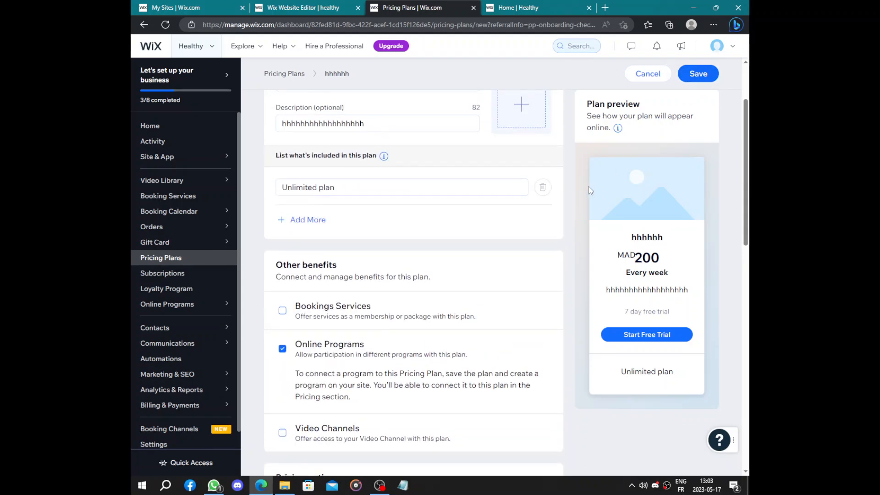
{"action": "scroll", "coordinate": [581, 191], "scroll_direction": "down", "scroll_amount": 6}
{"action": "scroll", "coordinate": [517, 247], "scroll_direction": "up", "scroll_amount": 10}
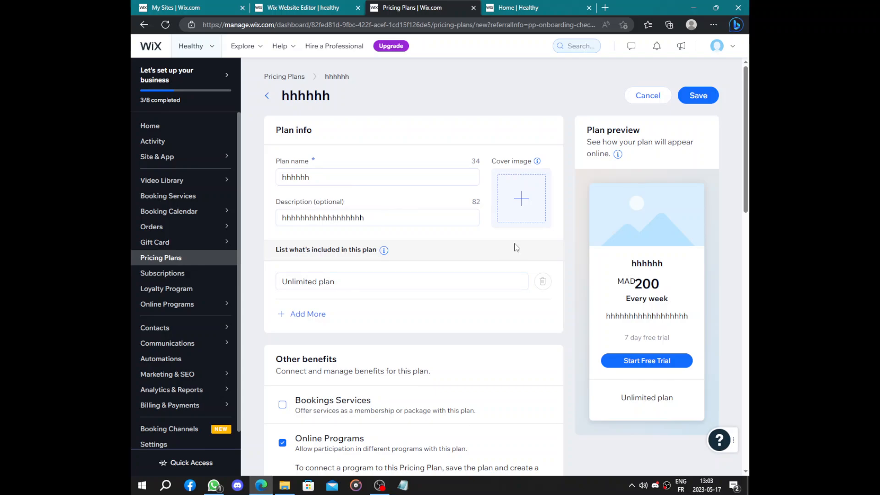
{"action": "scroll", "coordinate": [516, 248], "scroll_direction": "down", "scroll_amount": 14}
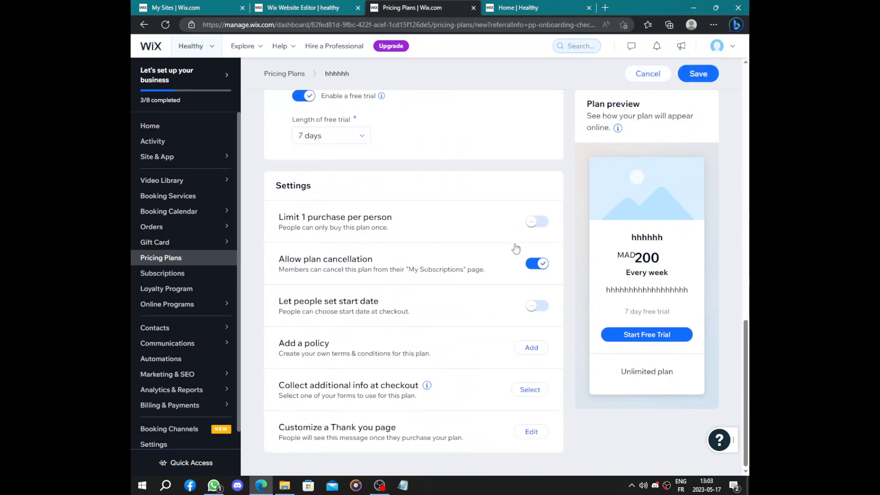
{"action": "scroll", "coordinate": [516, 248], "scroll_direction": "up", "scroll_amount": 8}
{"action": "scroll", "coordinate": [516, 248], "scroll_direction": "down", "scroll_amount": 8}
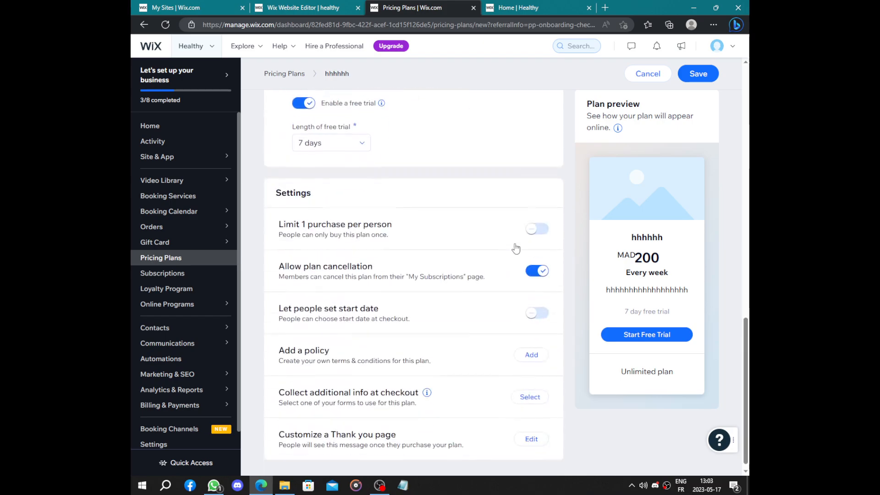
{"action": "scroll", "coordinate": [703, 91], "scroll_direction": "up", "scroll_amount": 8}
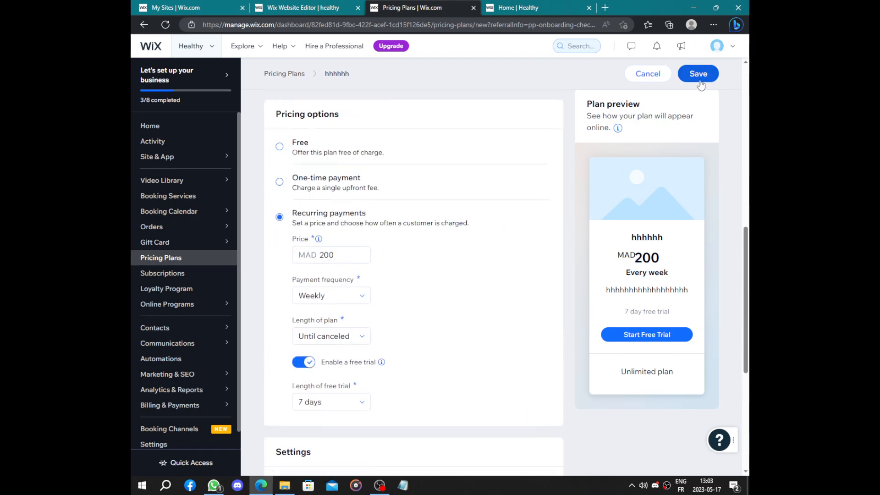
{"action": "scroll", "coordinate": [384, 151], "scroll_direction": "up", "scroll_amount": 4}
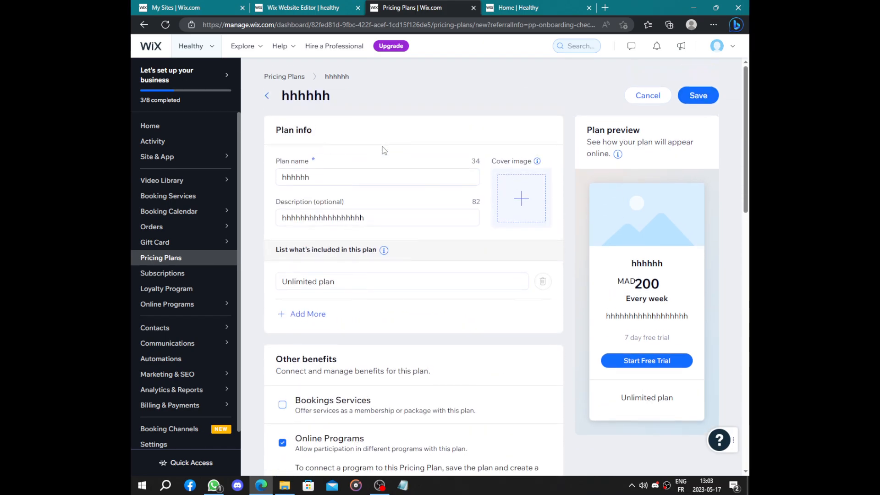
- Deselect the Online Programs benefit and save the pricing plan
{"action": "scroll", "coordinate": [384, 150], "scroll_direction": "down", "scroll_amount": 5}
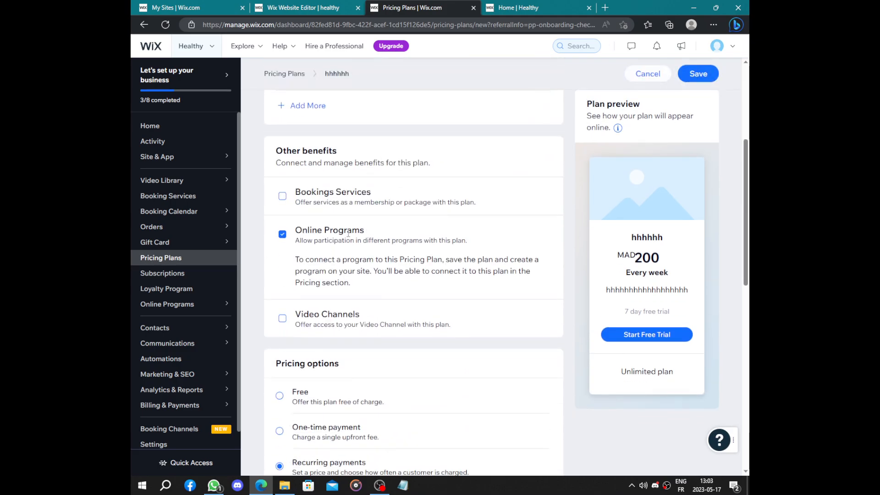
{"action": "left_click", "coordinate": [282, 235]}
{"action": "left_click", "coordinate": [688, 74]}
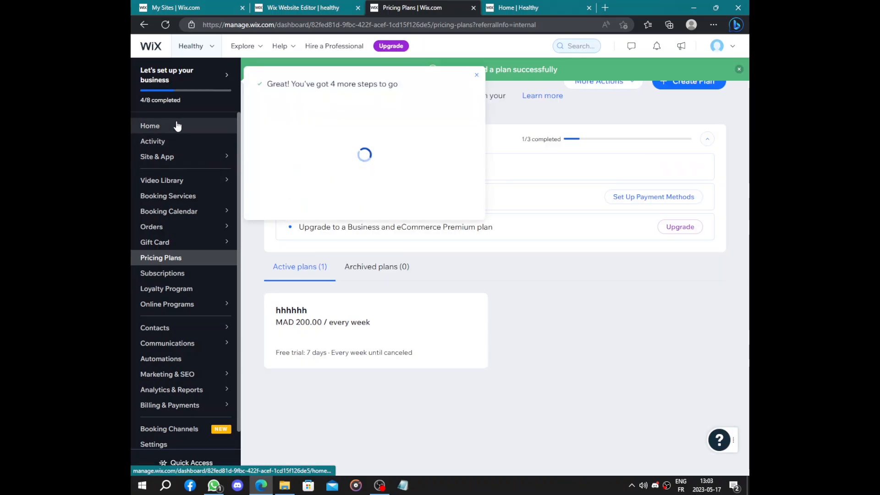
- Return to the dashboard home and start the SEO setup checklist from the Get found on Google task
{"action": "left_click", "coordinate": [177, 125]}
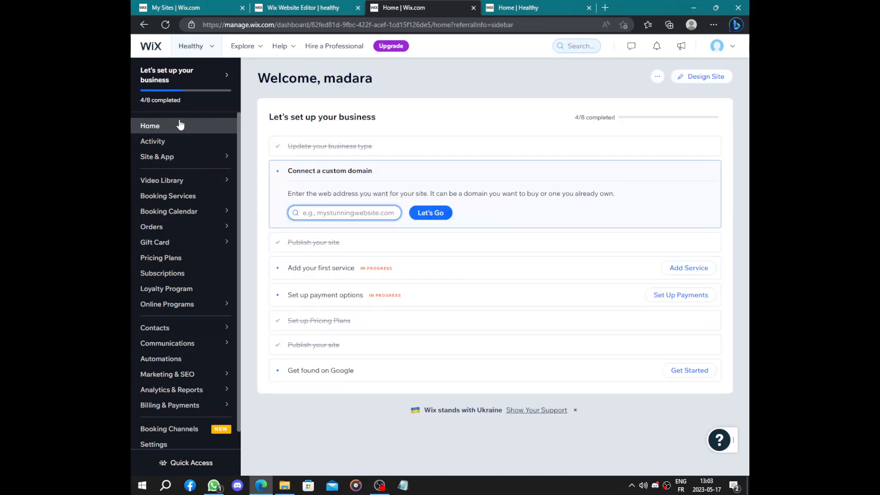
{"action": "left_click", "coordinate": [371, 379]}
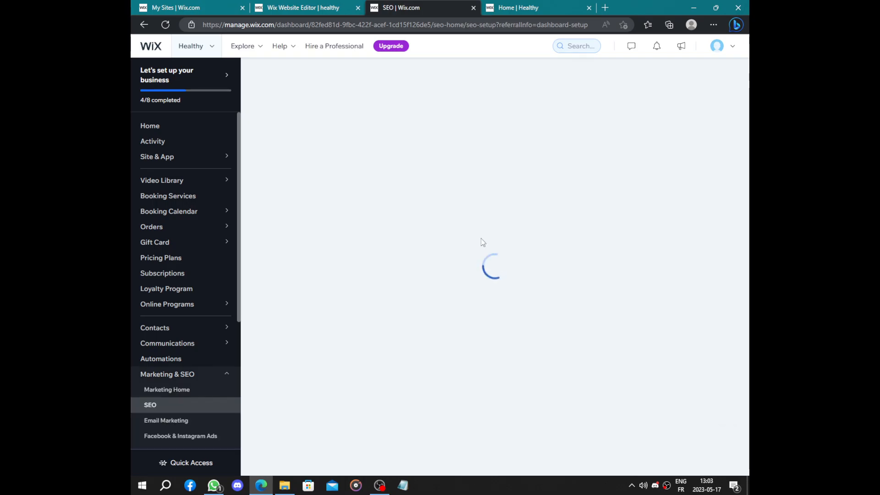
{"action": "left_click_drag", "start_coordinate": [395, 259], "coordinate": [615, 255]}
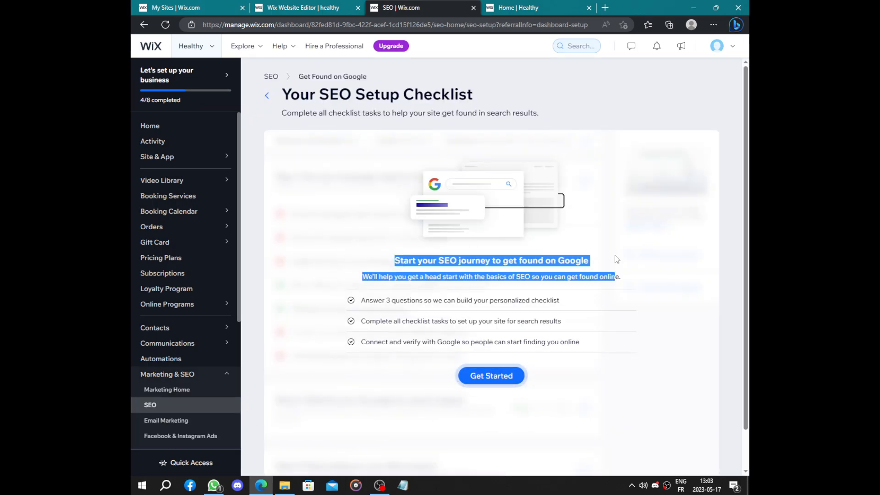
{"action": "left_click", "coordinate": [614, 254]}
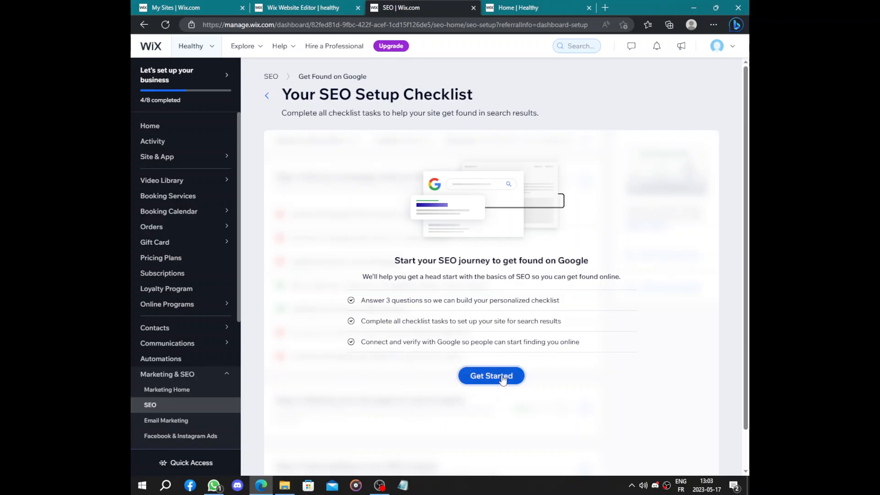
{"action": "left_click", "coordinate": [485, 376]}
- Enter the business or brand name for the SEO checklist and continue to the customer location question
{"action": "left_click", "coordinate": [389, 234]}
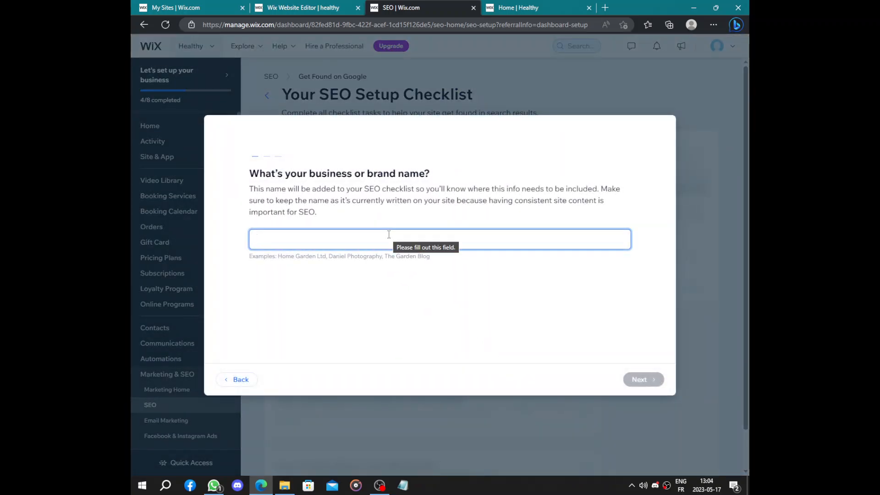
{"action": "type", "text": "Ma"}
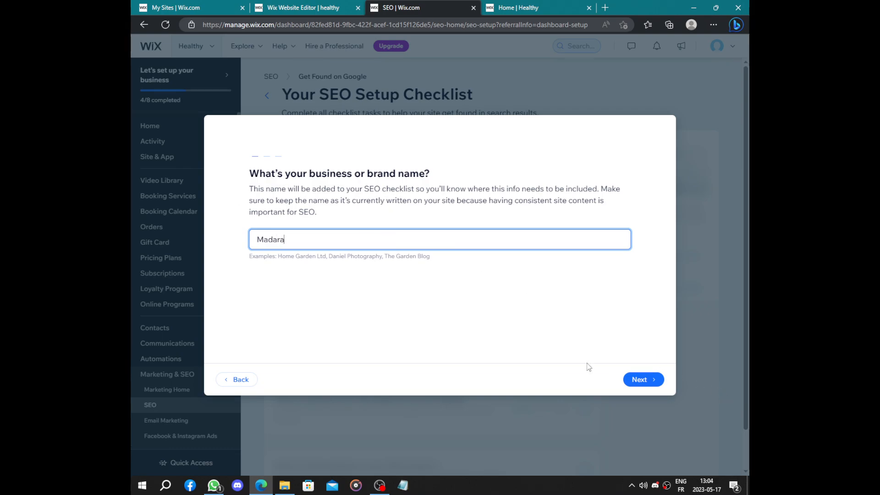
{"action": "type", "text": "dara"}
{"action": "left_click", "coordinate": [643, 380]}
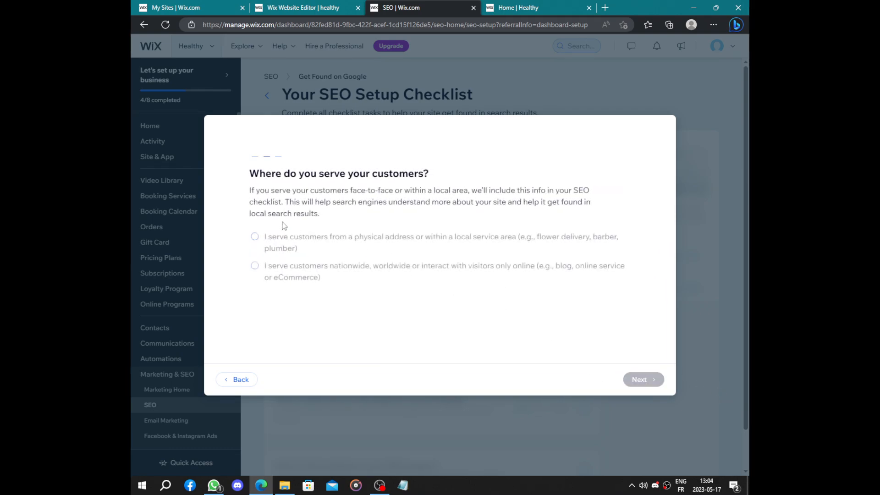
- Choose serving customers from a physical address or local service area, enter "000" as the location and continue
{"action": "left_click_drag", "start_coordinate": [236, 181], "coordinate": [432, 174]}
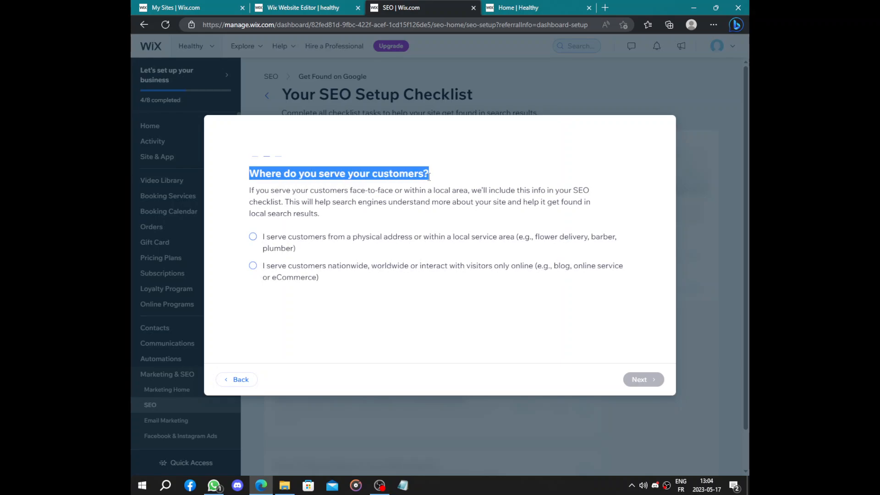
{"action": "left_click", "coordinate": [392, 222]}
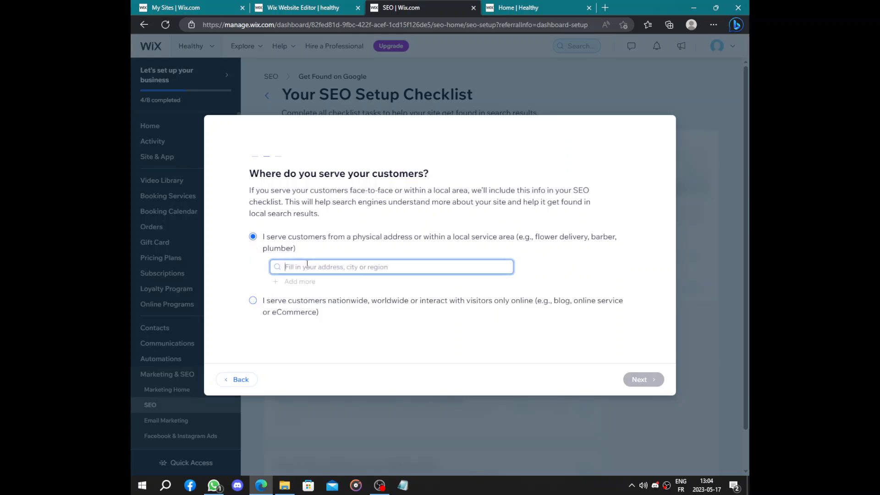
{"action": "left_click", "coordinate": [307, 265]}
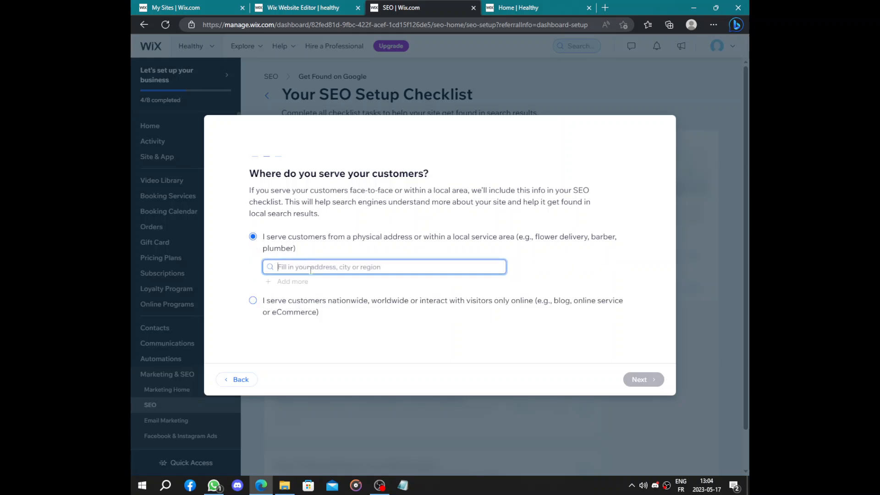
{"action": "type", "text": "000"}
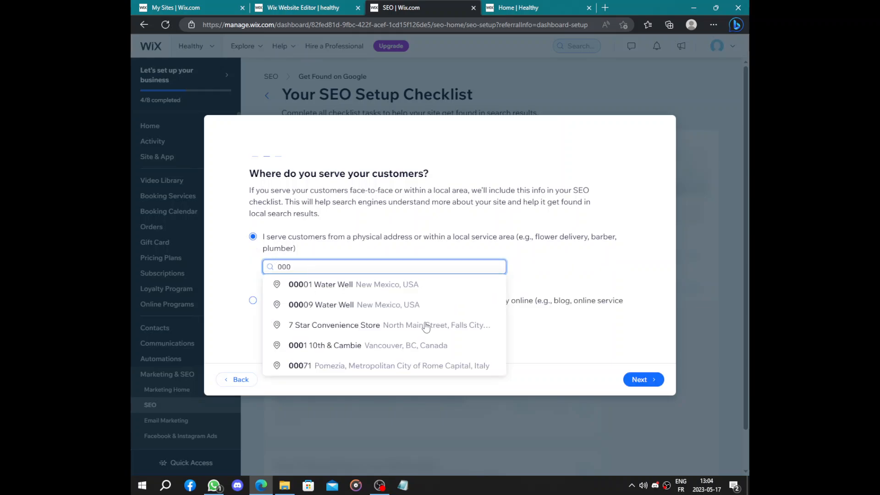
{"action": "left_click", "coordinate": [643, 380]}
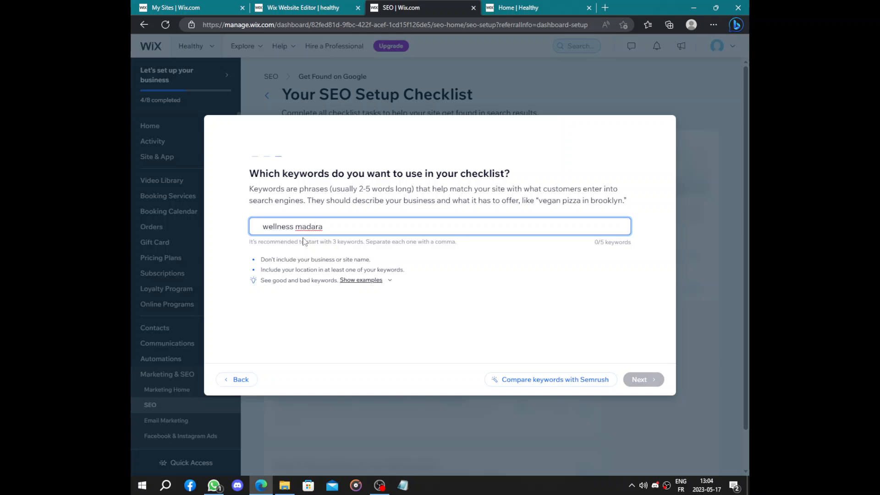
- Add three SEO keywords, "wellness" plus the brand name, the brand name alone and "home", and generate the checklist
{"action": "key", "text": "Return"}
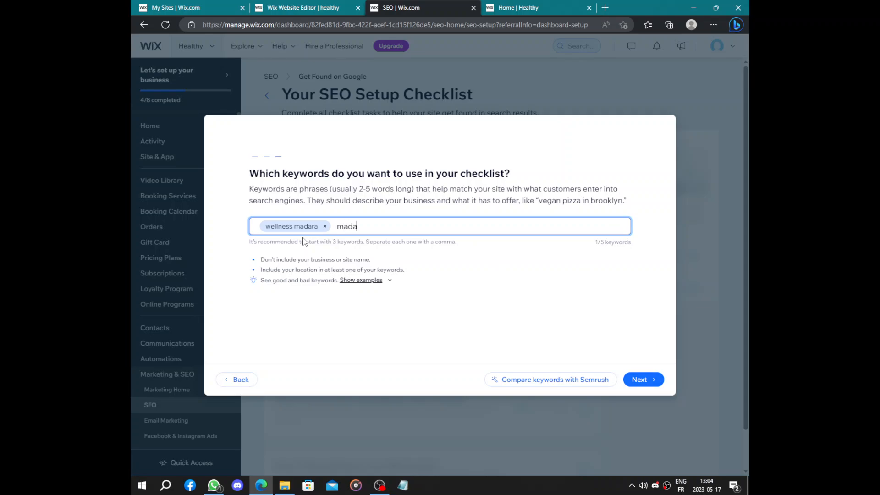
{"action": "key", "text": "Return"}
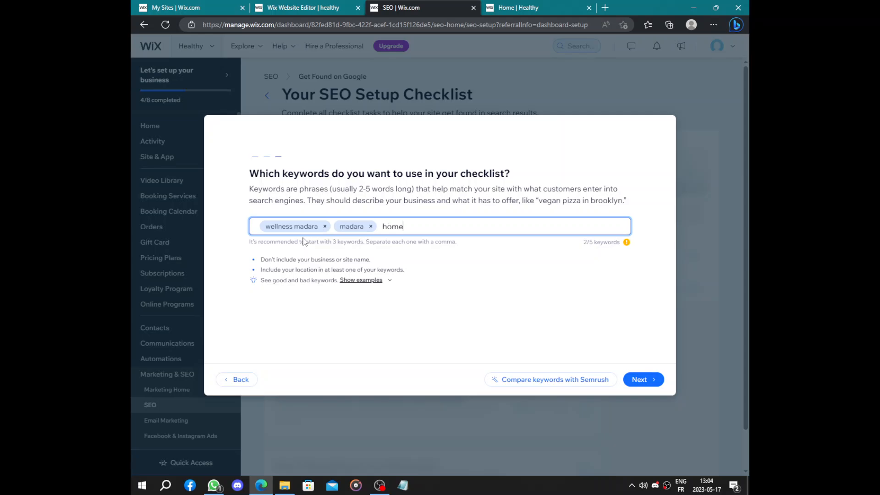
{"action": "key", "text": "Return"}
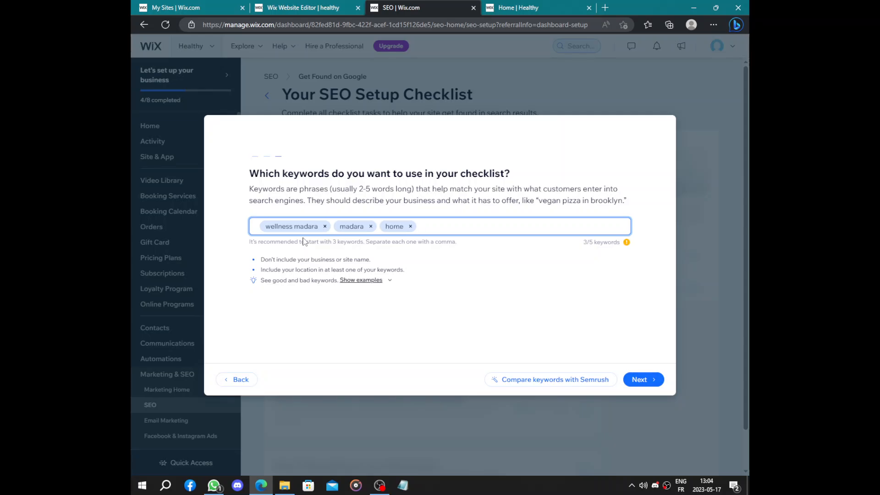
{"action": "left_click", "coordinate": [644, 382]}
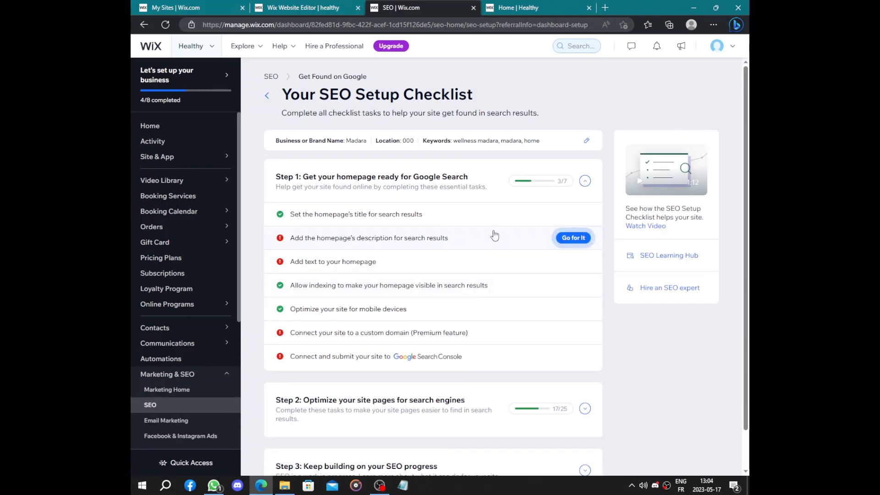
- Open the checklist task for the homepage's search description and enter the brand name as the start of the description
{"action": "left_click", "coordinate": [586, 241]}
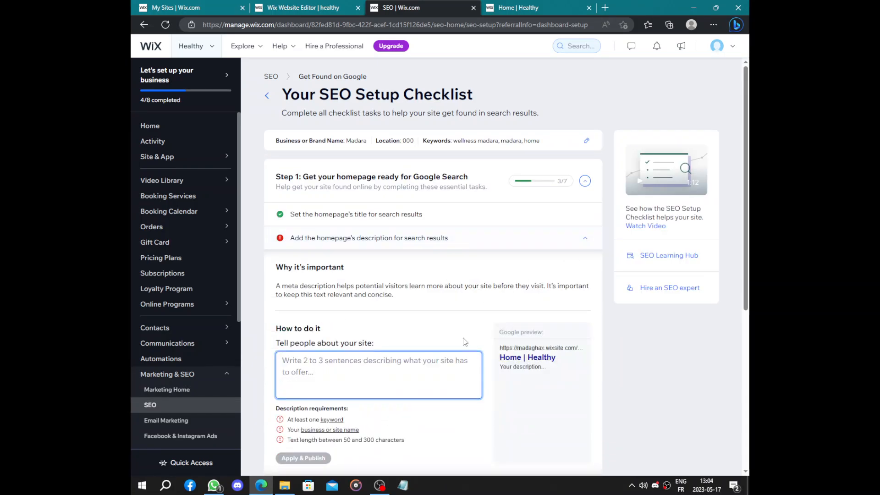
{"action": "scroll", "coordinate": [348, 357], "scroll_direction": "down", "scroll_amount": 2}
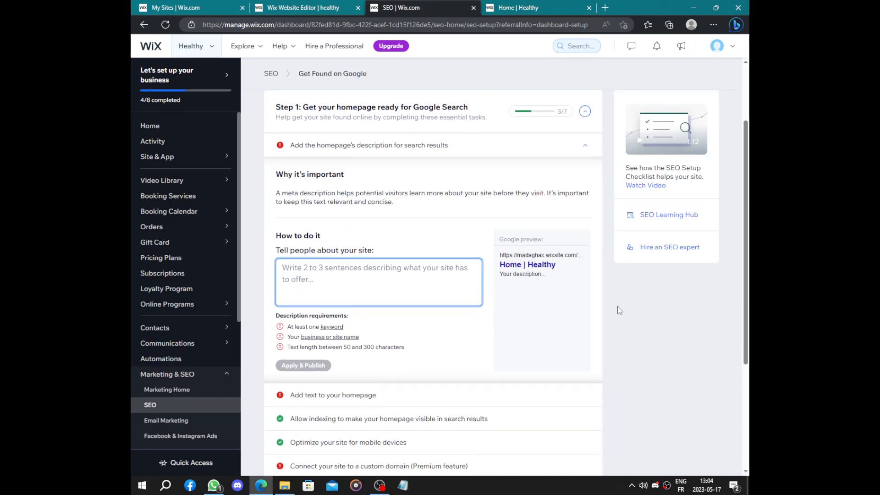
{"action": "left_click_drag", "start_coordinate": [504, 274], "coordinate": [551, 279]}
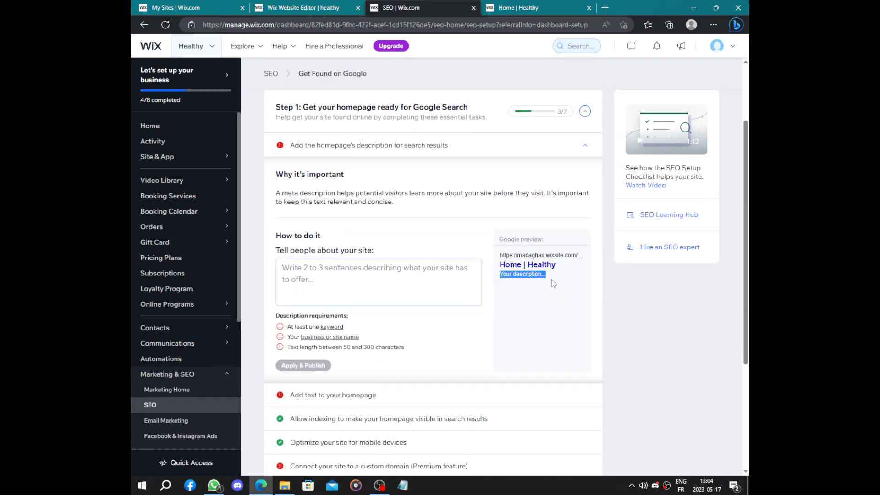
{"action": "left_click", "coordinate": [405, 292]}
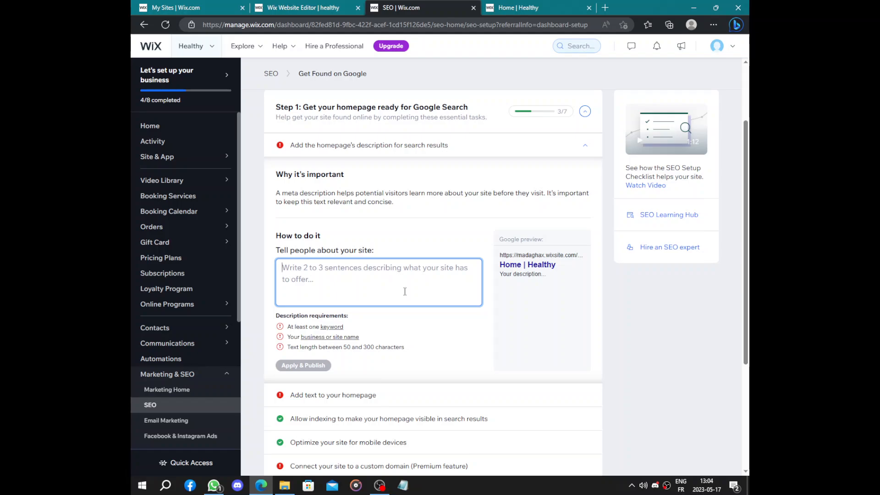
{"action": "type", "text": "MAdara"}
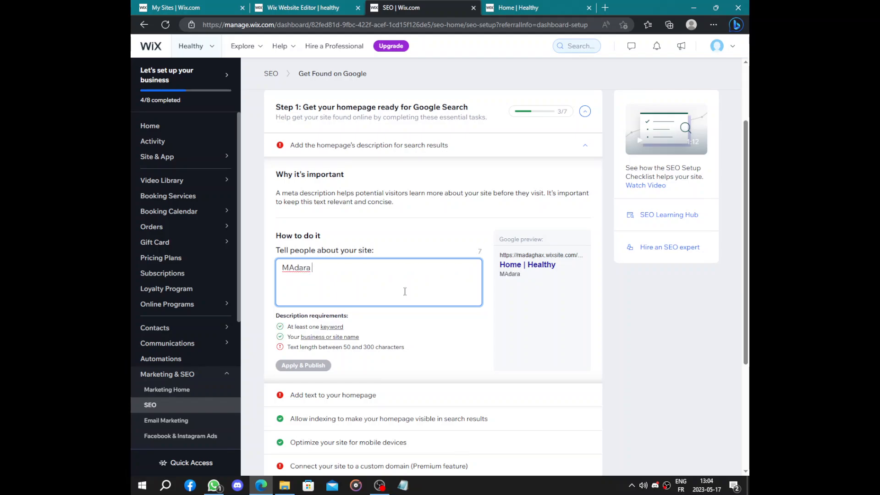
- Add nine dino cat emojis after the brand name, apply and publish the homepage description, and dismiss the progress popup
{"action": "key", "text": "super+period"}
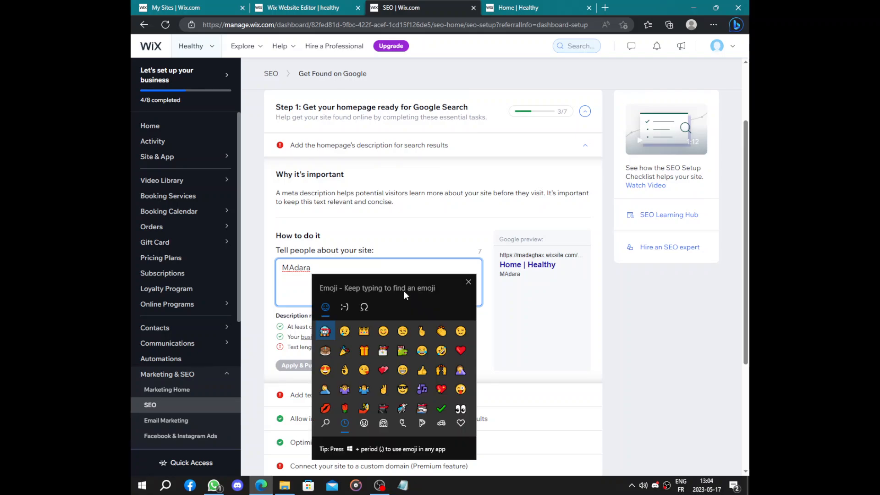
{"action": "left_click", "coordinate": [401, 351]}
{"action": "left_click", "coordinate": [402, 351]}
{"action": "left_click", "coordinate": [402, 351]}
{"action": "left_click", "coordinate": [402, 351]}
{"action": "left_click", "coordinate": [402, 351]}
{"action": "left_click", "coordinate": [402, 351]}
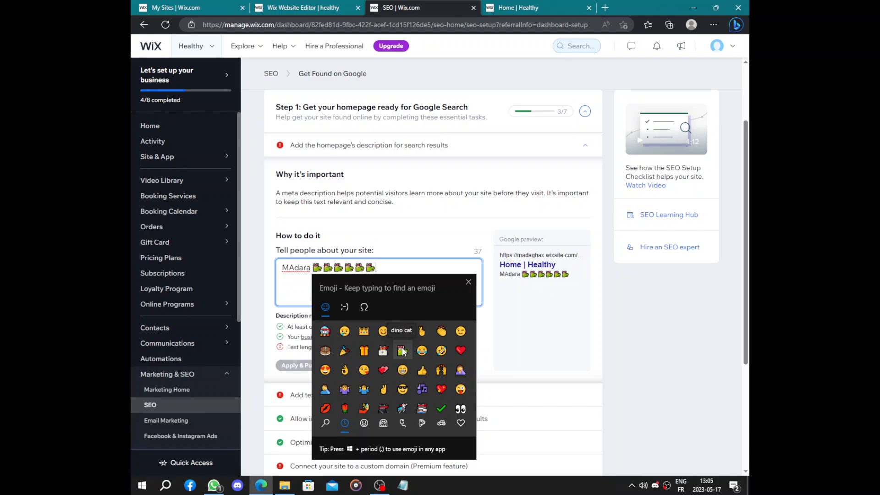
{"action": "left_click", "coordinate": [402, 351]}
{"action": "left_click", "coordinate": [402, 351]}
{"action": "left_click", "coordinate": [402, 351]}
{"action": "left_click", "coordinate": [467, 281]}
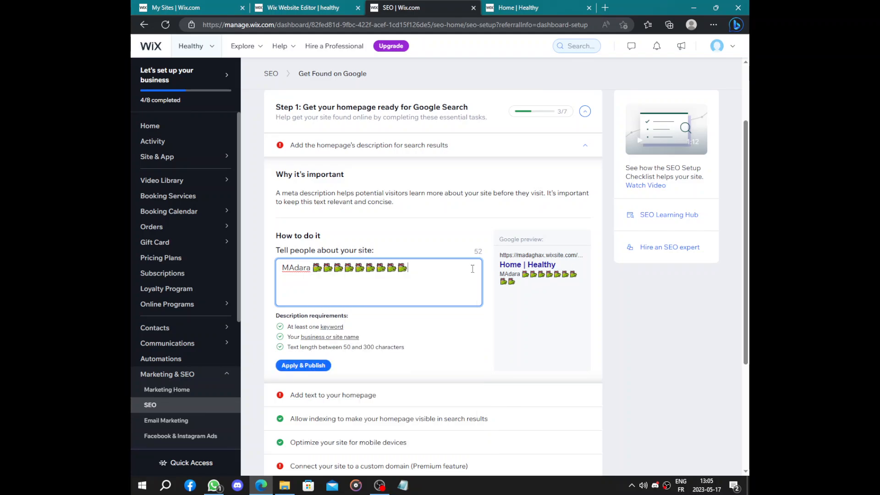
{"action": "left_click", "coordinate": [306, 366]}
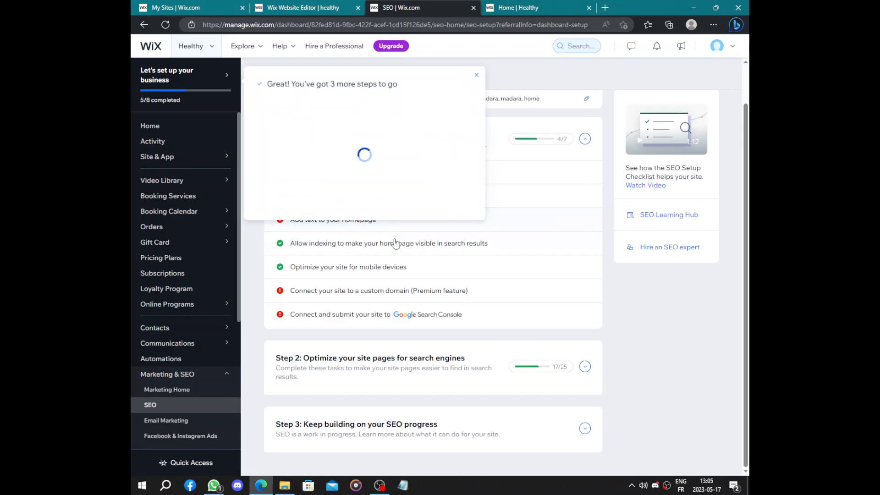
{"action": "left_click", "coordinate": [477, 75]}
- Examine the instructions of the Add text to your homepage task in the SEO checklist, and collapse it
{"action": "left_click", "coordinate": [412, 219]}
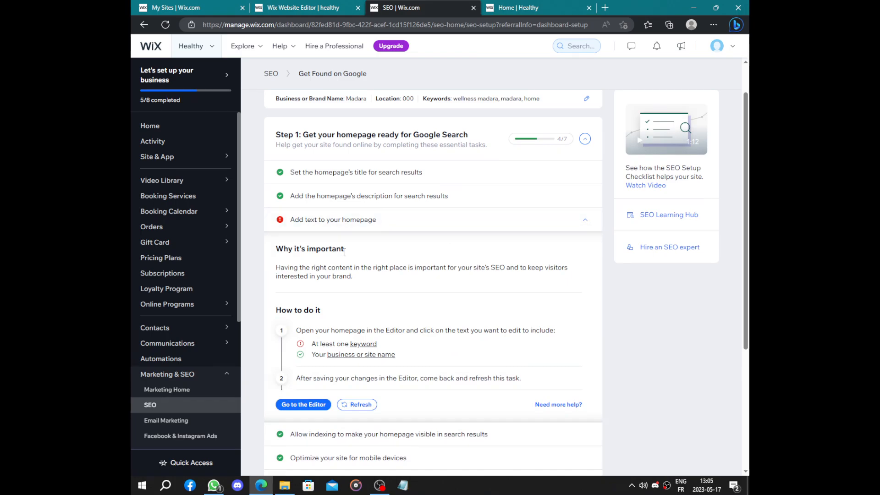
{"action": "scroll", "coordinate": [362, 262], "scroll_direction": "down", "scroll_amount": 2}
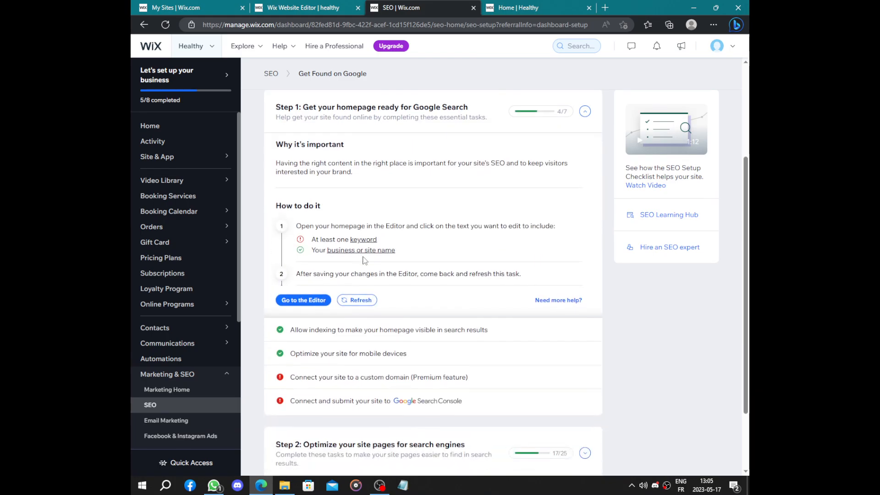
{"action": "scroll", "coordinate": [363, 260], "scroll_direction": "up", "scroll_amount": 2}
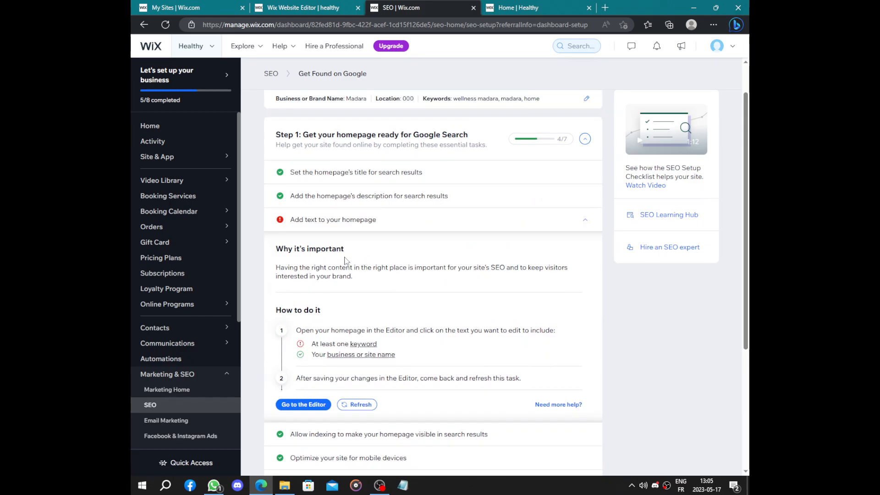
{"action": "left_click", "coordinate": [443, 223]}
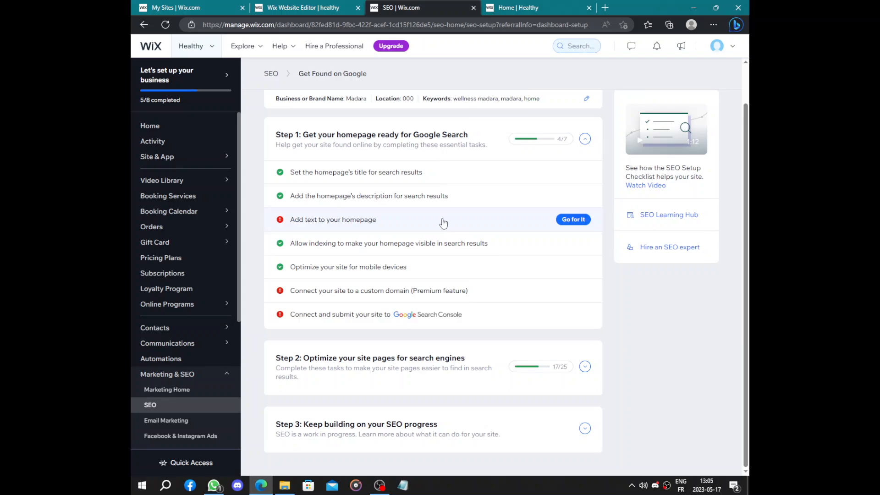
{"action": "left_click", "coordinate": [573, 219]}
{"action": "scroll", "coordinate": [380, 307], "scroll_direction": "down", "scroll_amount": 1}
{"action": "scroll", "coordinate": [380, 307], "scroll_direction": "down", "scroll_amount": 1}
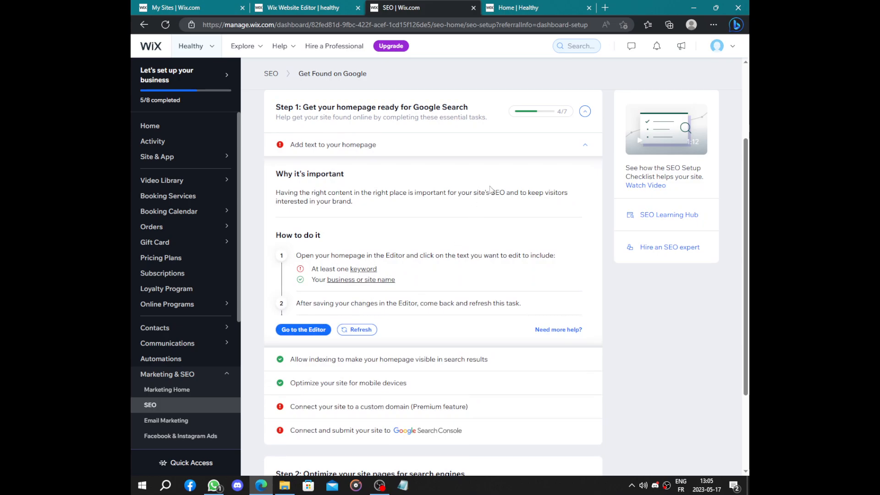
{"action": "left_click", "coordinate": [526, 150]}
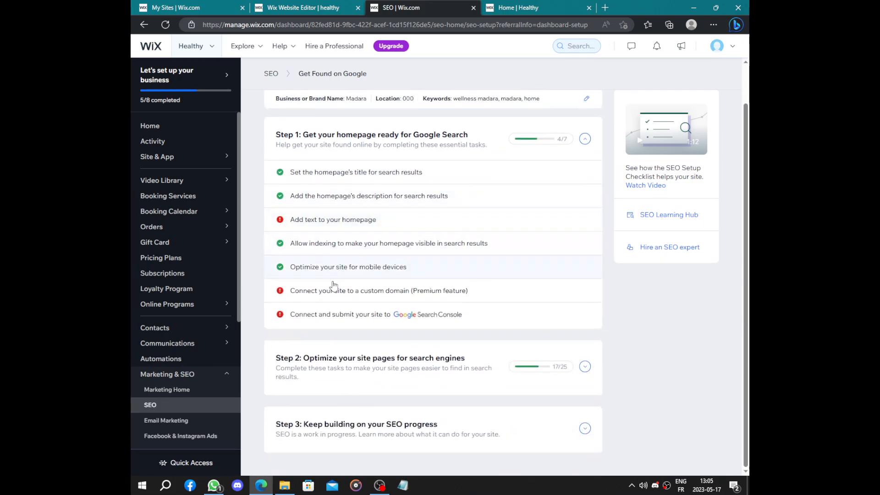
- Open the Connect a domain page from the checklist's custom domain task, look at the ChatGPT domain generator and return
{"action": "left_click", "coordinate": [333, 297]}
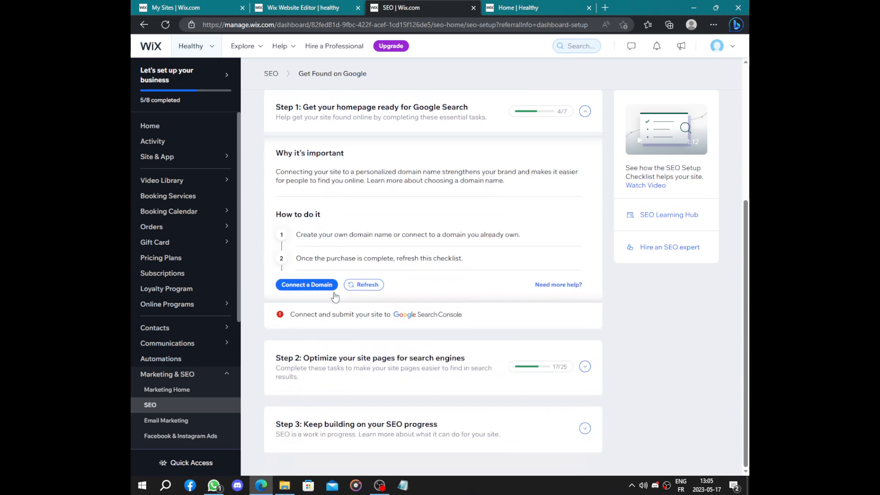
{"action": "left_click", "coordinate": [302, 308]}
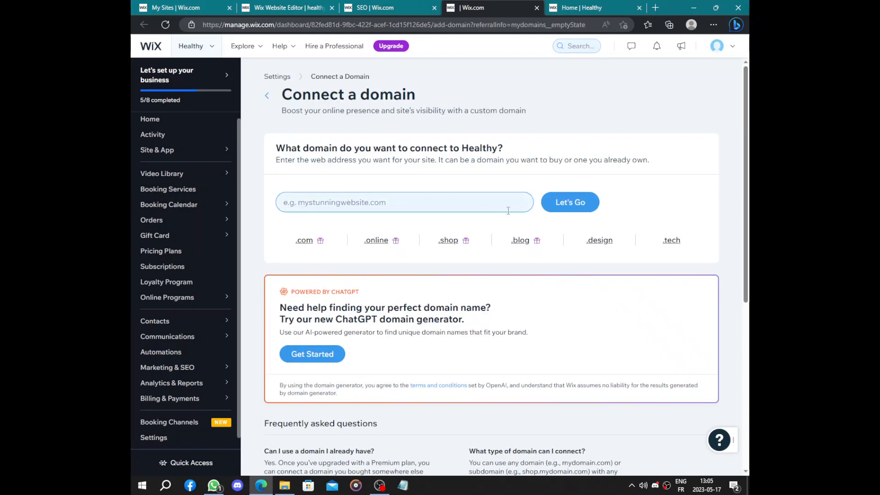
{"action": "scroll", "coordinate": [392, 287], "scroll_direction": "down", "scroll_amount": 7}
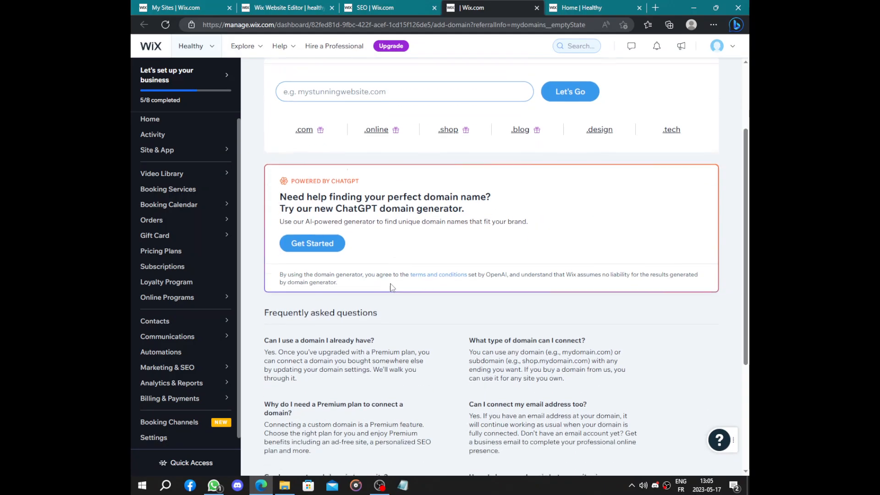
{"action": "scroll", "coordinate": [392, 287], "scroll_direction": "up", "scroll_amount": 7}
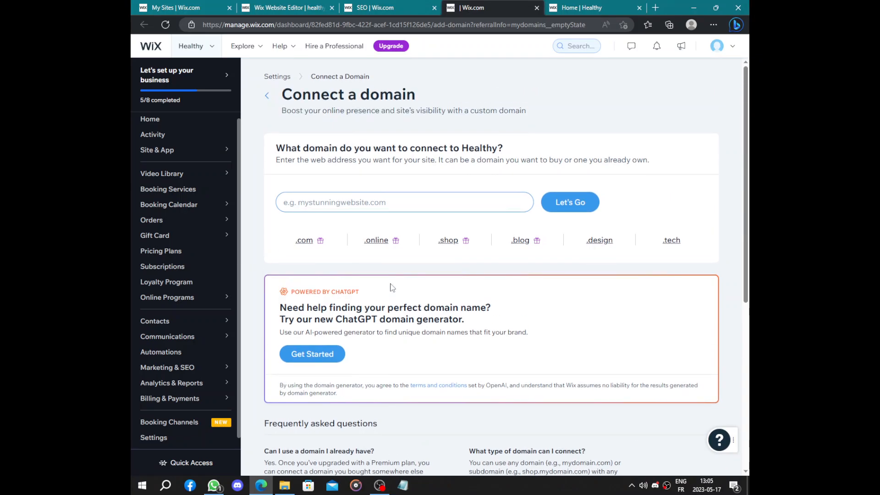
{"action": "left_click", "coordinate": [310, 354]}
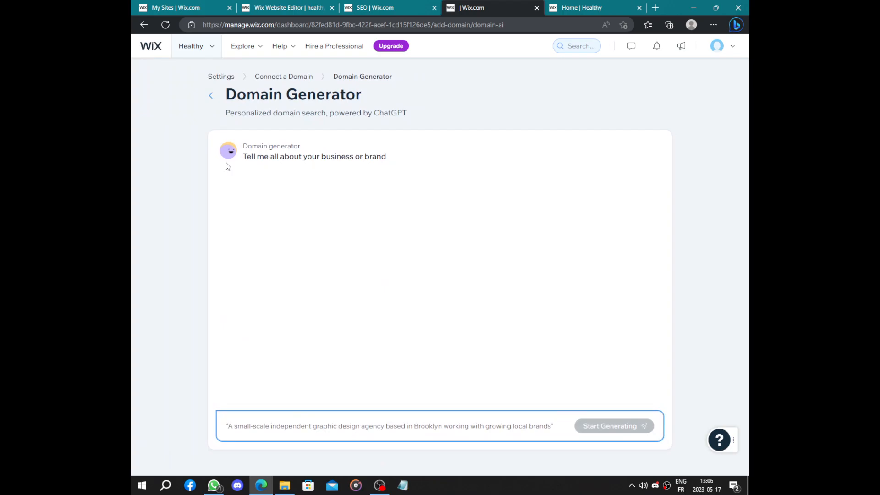
{"action": "left_click", "coordinate": [210, 95]}
- Check a .shop domain made of "wellness" plus the brand name, and request it to bring up the purchase options
{"action": "left_click", "coordinate": [406, 202]}
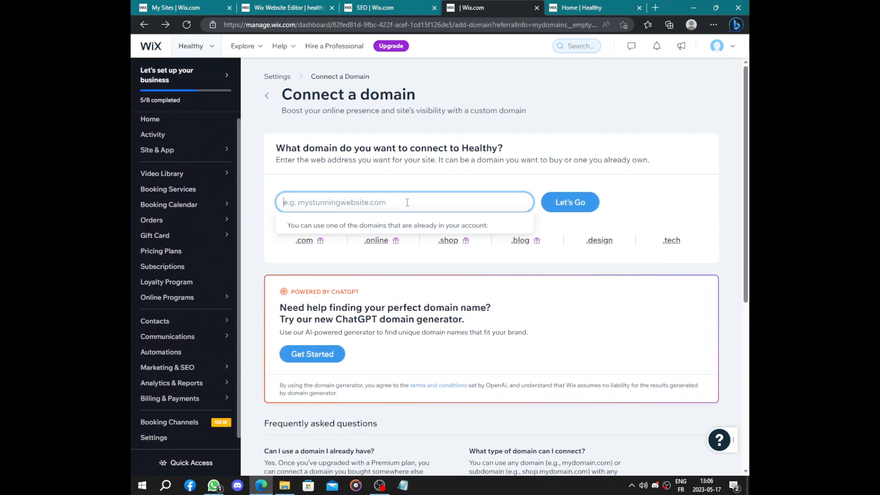
{"action": "type", "text": "wellnessmadara"}
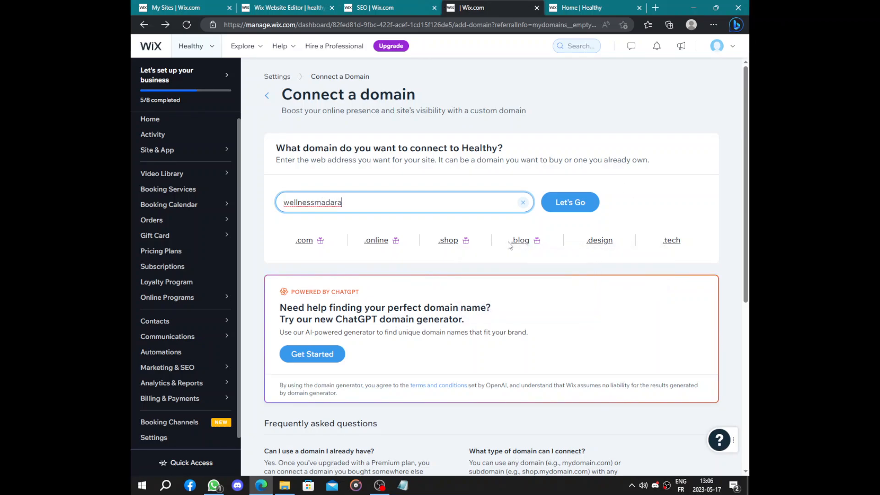
{"action": "left_click", "coordinate": [451, 240]}
{"action": "left_click", "coordinate": [551, 198]}
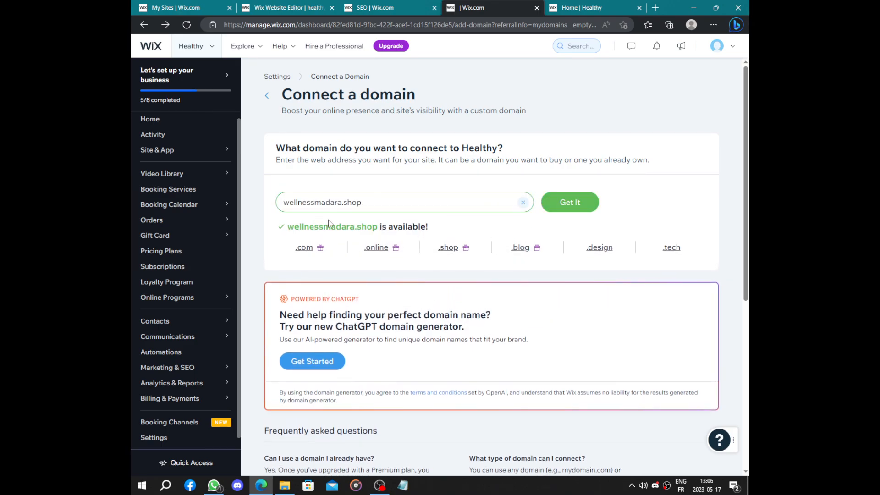
{"action": "left_click", "coordinate": [568, 202]}
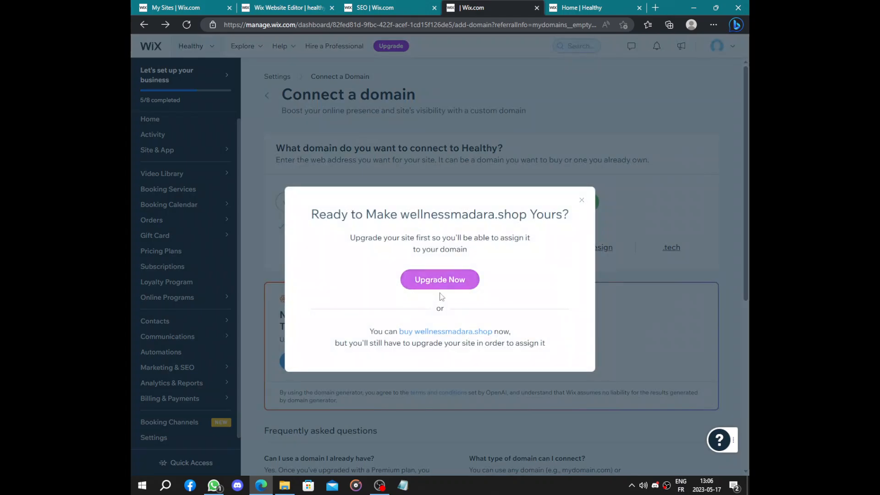
- Look over the open checklist, editor and domain pages, and review the published Healthy homepage from its header through the testimonials
{"action": "left_click", "coordinate": [395, 5]}
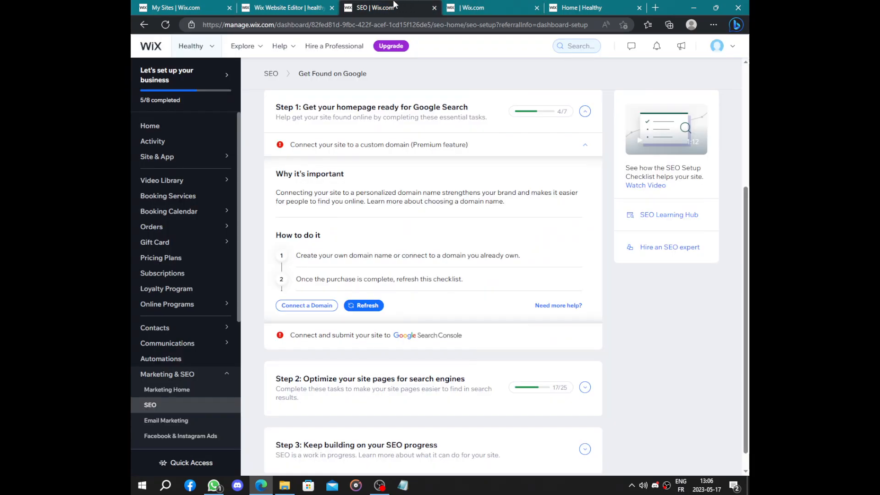
{"action": "left_click", "coordinate": [314, 6]}
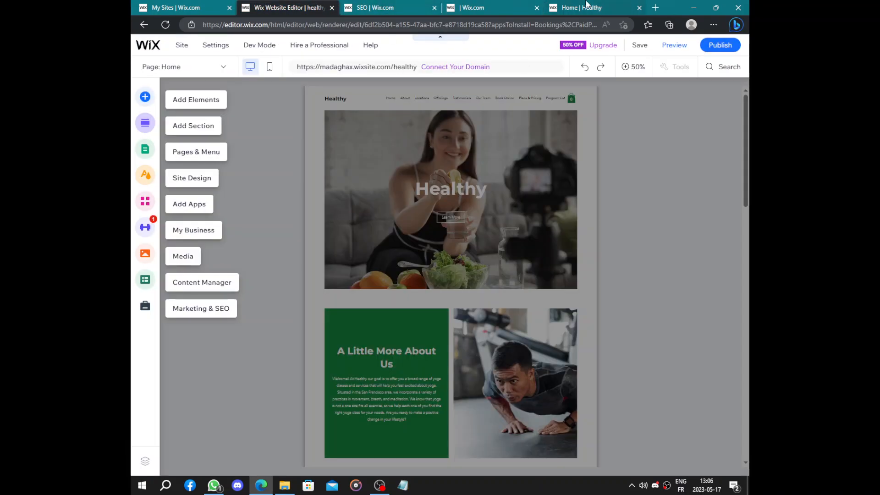
{"action": "left_click", "coordinate": [586, 5]}
{"action": "scroll", "coordinate": [479, 89], "scroll_direction": "down", "scroll_amount": 15}
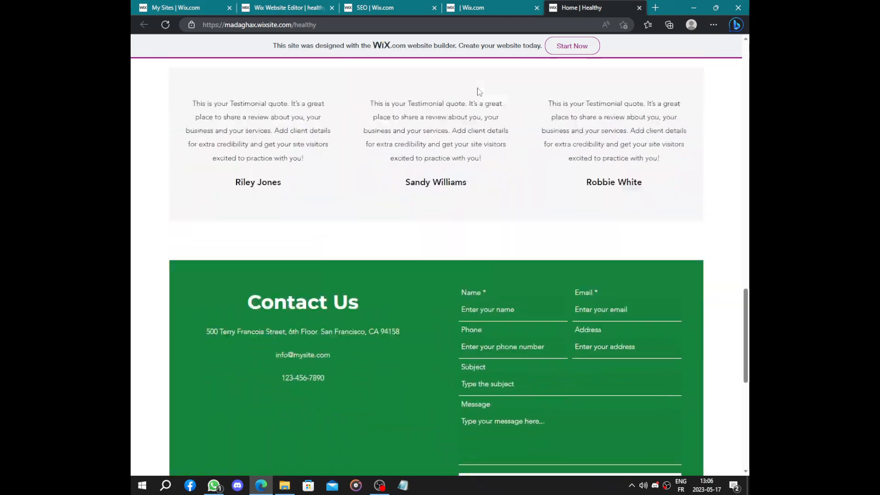
{"action": "scroll", "coordinate": [478, 89], "scroll_direction": "up", "scroll_amount": 15}
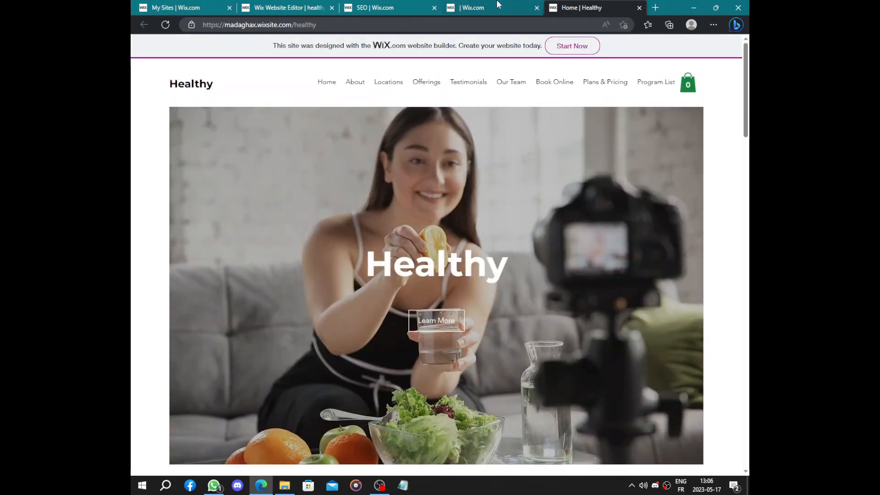
{"action": "left_click", "coordinate": [499, 5]}
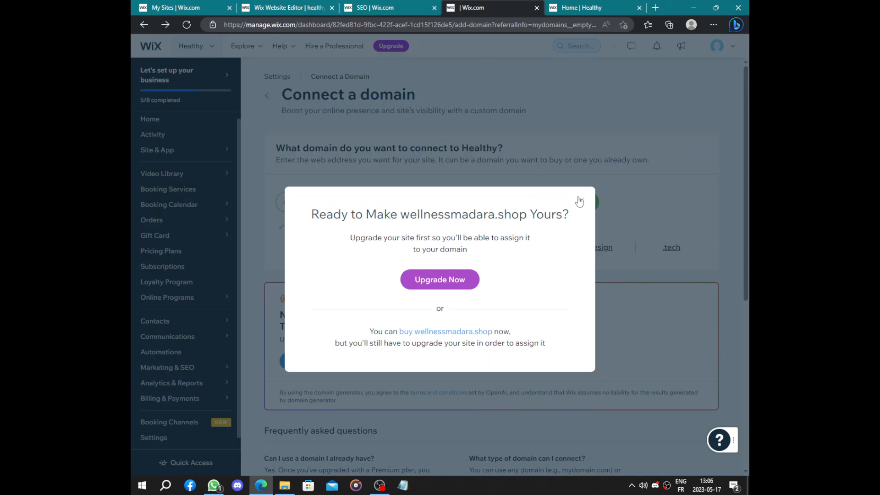
{"action": "left_click", "coordinate": [366, 6]}
{"action": "left_click", "coordinate": [581, 6]}
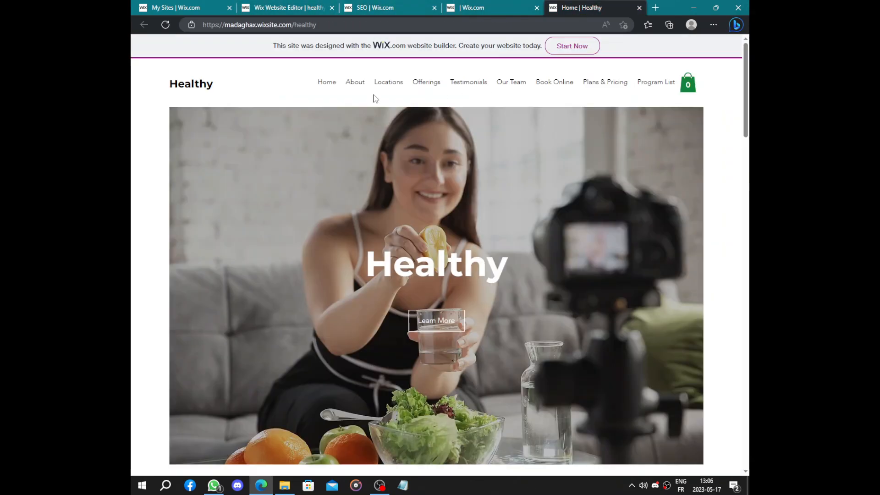
{"action": "scroll", "coordinate": [373, 94], "scroll_direction": "down", "scroll_amount": 10}
{"action": "scroll", "coordinate": [373, 92], "scroll_direction": "up", "scroll_amount": 10}
{"action": "scroll", "coordinate": [437, 256], "scroll_direction": "down", "scroll_amount": 15}
{"action": "scroll", "coordinate": [437, 242], "scroll_direction": "up", "scroll_amount": 10}
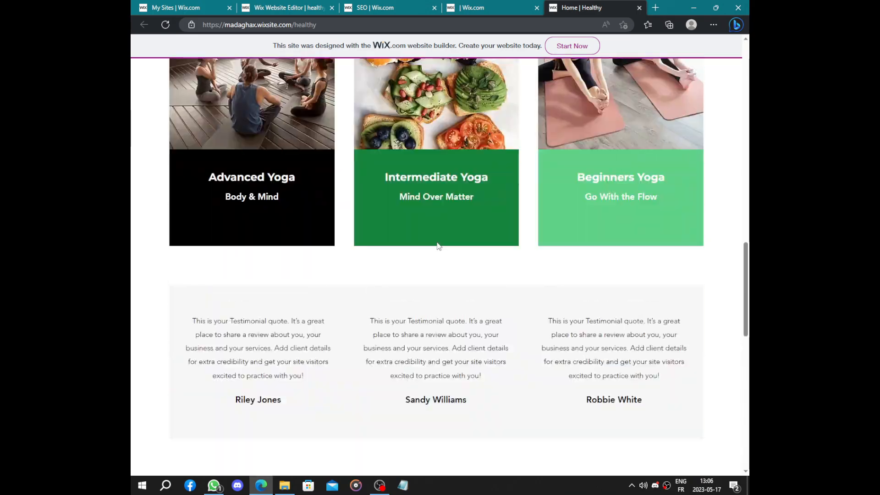
{"action": "scroll", "coordinate": [436, 237], "scroll_direction": "up", "scroll_amount": 5}
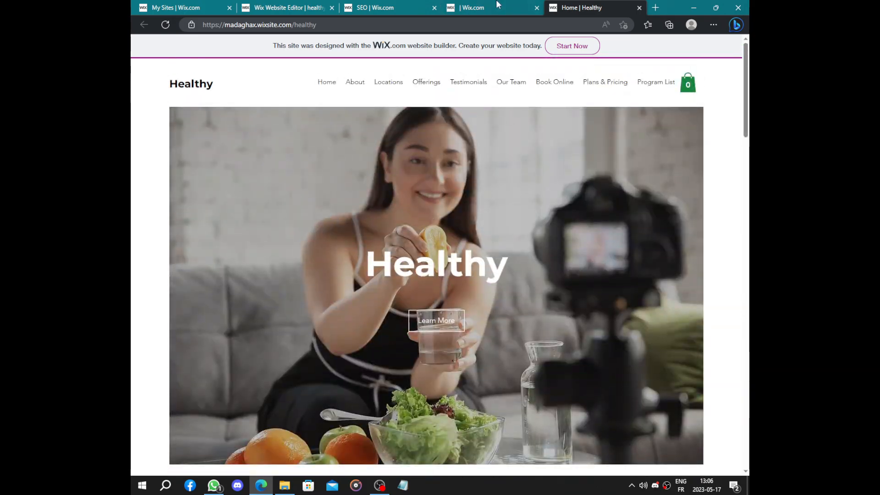
- Return to the SEO checklist page and go from there to the site's dashboard home
{"action": "left_click", "coordinate": [410, 7]}
{"action": "left_click", "coordinate": [289, 6]}
{"action": "left_click", "coordinate": [369, 8]}
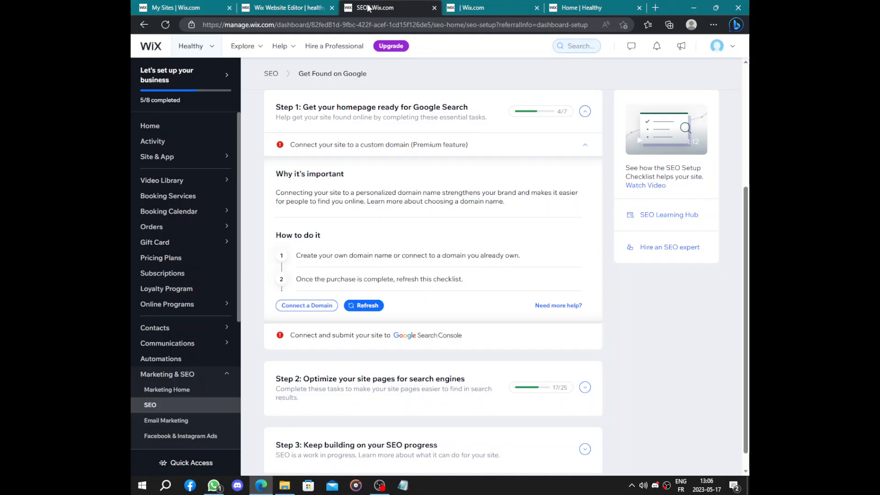
{"action": "left_click", "coordinate": [156, 124]}
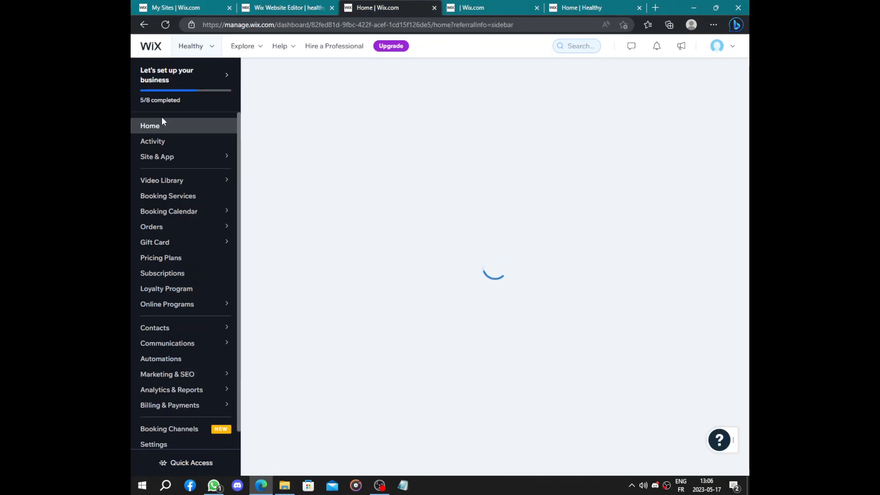